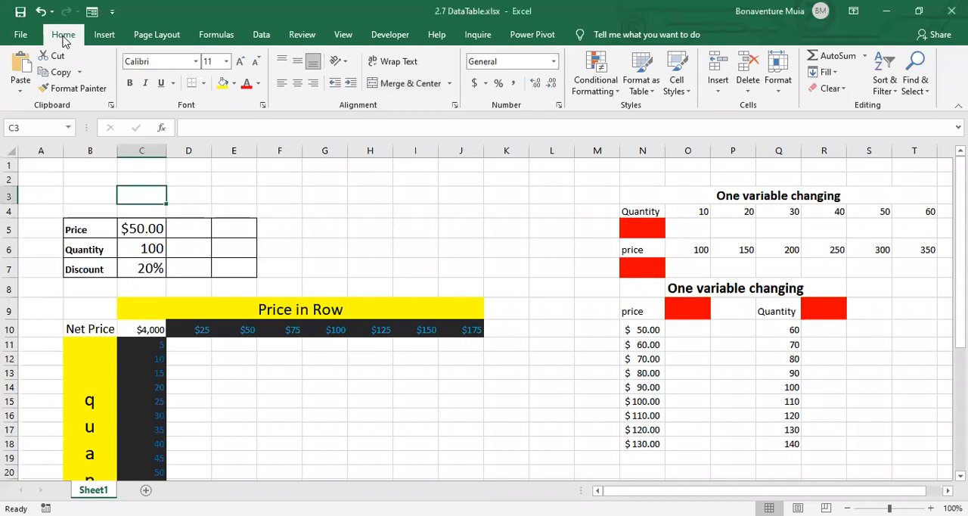
- Review the available What-If Analysis options
{"action": "left_click", "coordinate": [262, 35]}
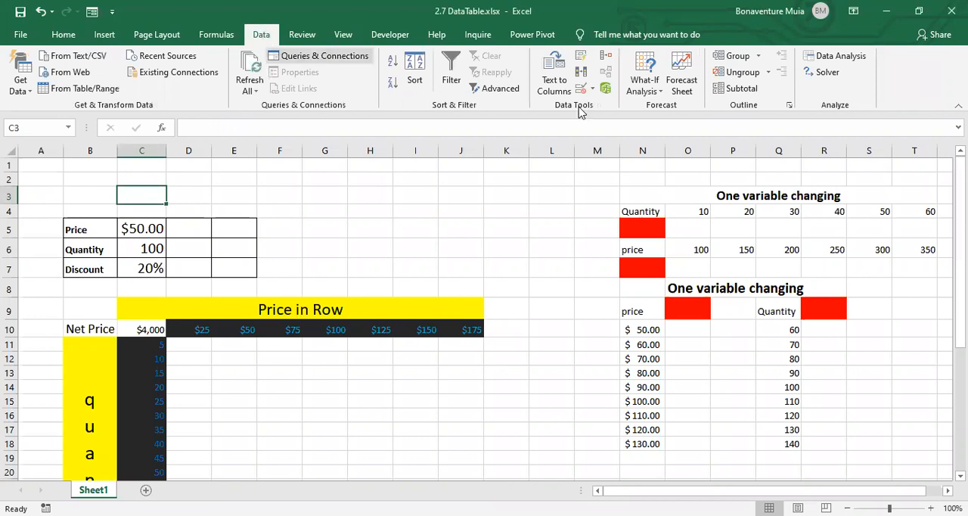
{"action": "left_click", "coordinate": [661, 94]}
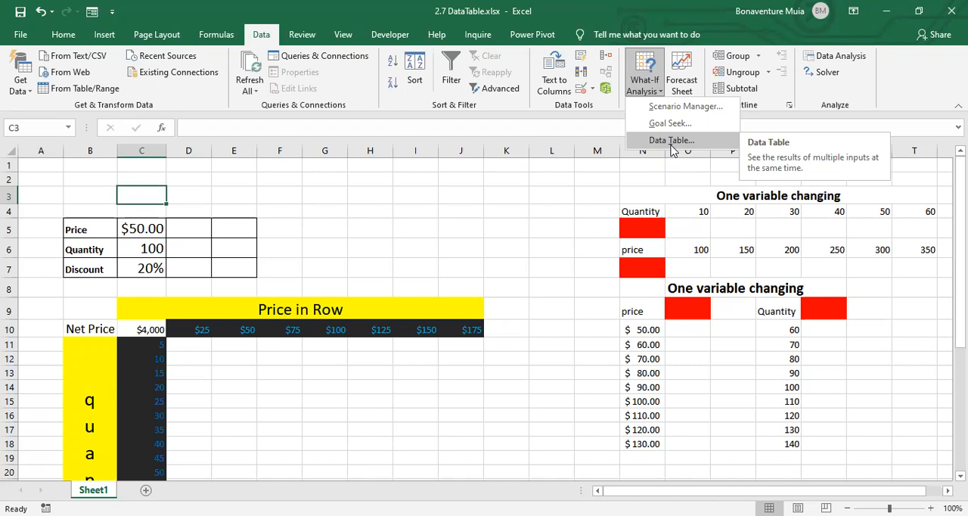
{"action": "left_click", "coordinate": [202, 230]}
{"action": "left_click", "coordinate": [200, 229]}
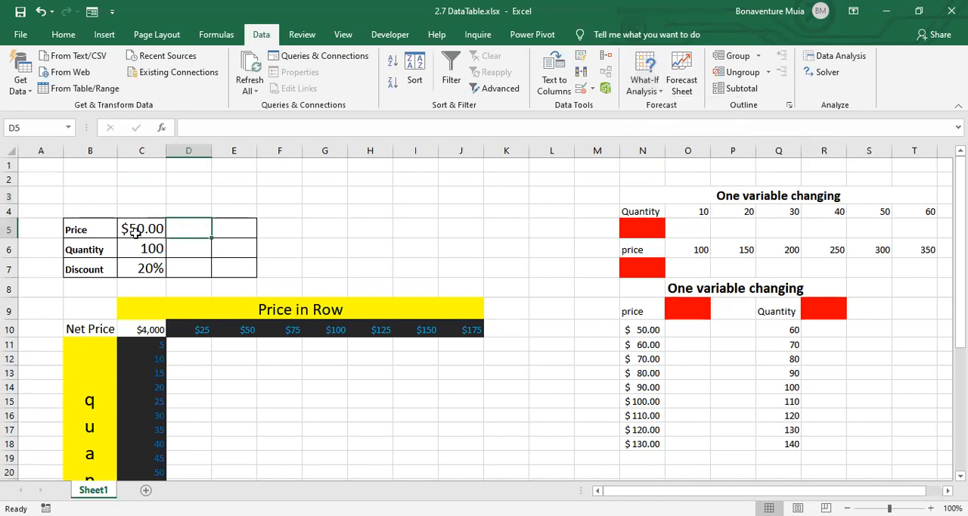
- Examine the Price, Quantity and Discount inputs and the Net Price formula in C10 that combines them
{"action": "left_click", "coordinate": [88, 230]}
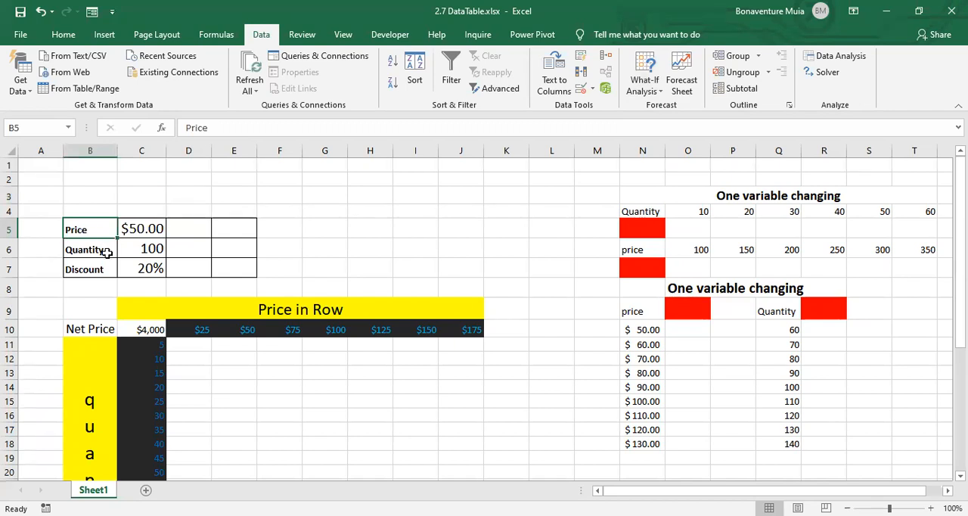
{"action": "left_click", "coordinate": [107, 252]}
{"action": "left_click", "coordinate": [155, 268]}
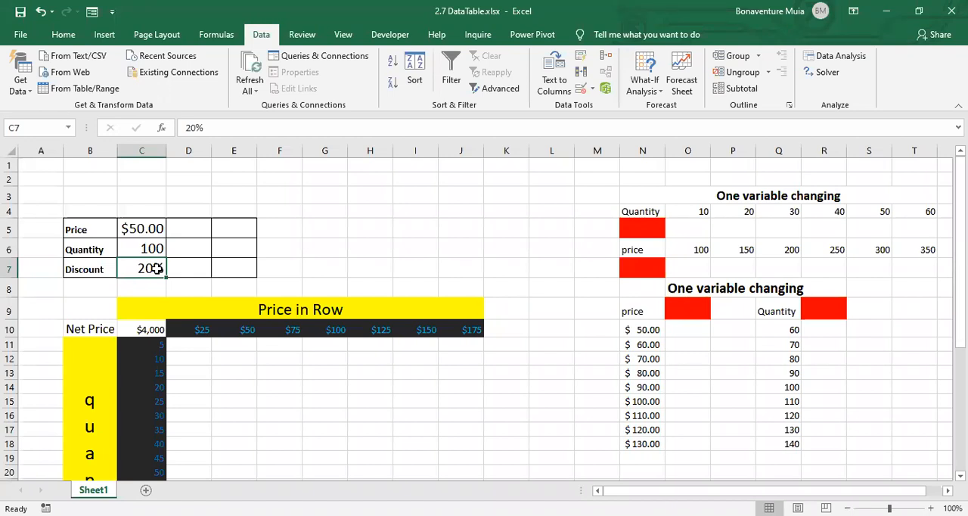
{"action": "left_click", "coordinate": [135, 228]}
{"action": "left_click", "coordinate": [145, 244]}
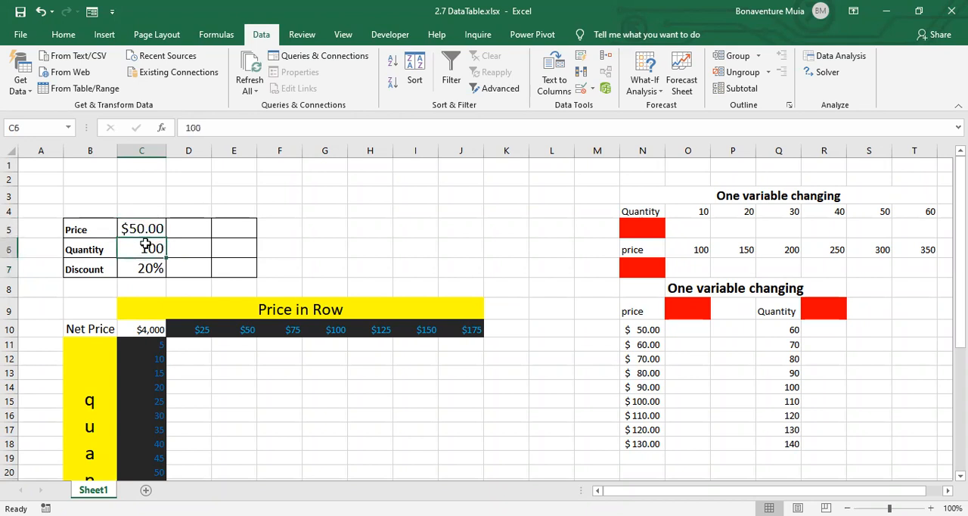
{"action": "left_click", "coordinate": [144, 272]}
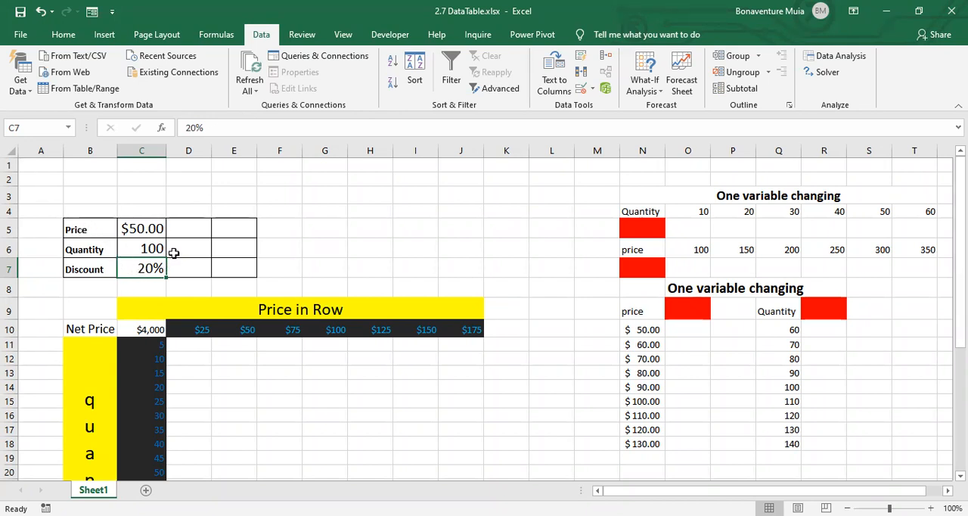
{"action": "left_click", "coordinate": [137, 328]}
{"action": "left_click", "coordinate": [276, 126]}
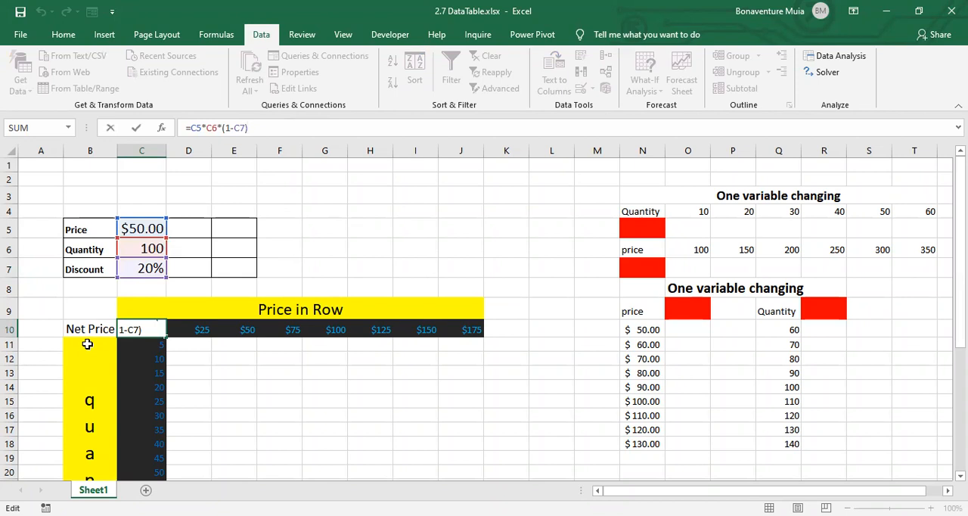
{"action": "key", "text": "Return"}
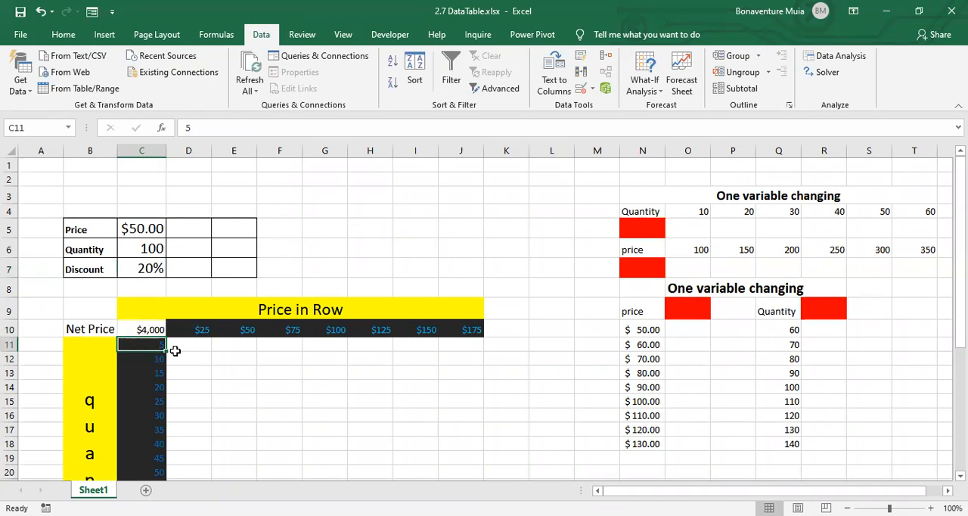
- Examine the layout of the two-variable grid: quantities in column C, prices in row 10 and the empty result cells
{"action": "left_click_drag", "start_coordinate": [155, 345], "coordinate": [163, 382]}
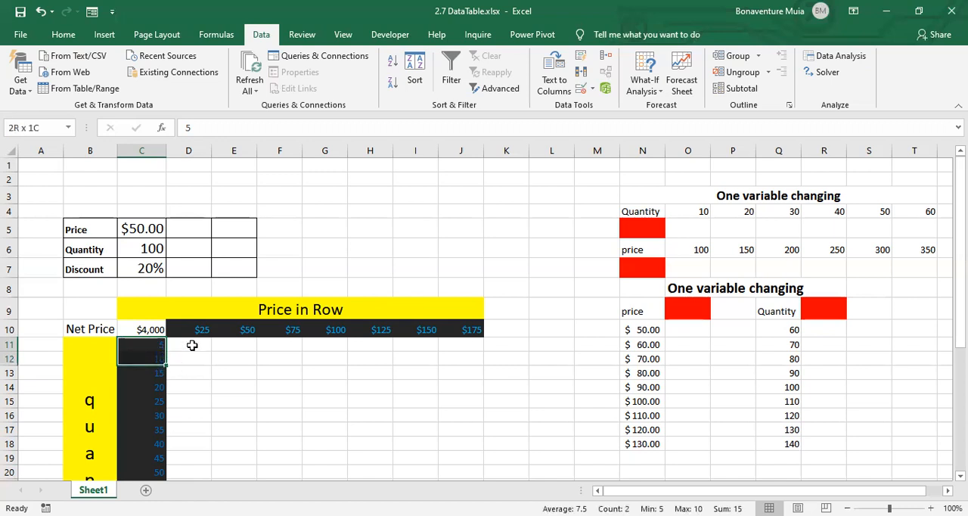
{"action": "left_click", "coordinate": [197, 332]}
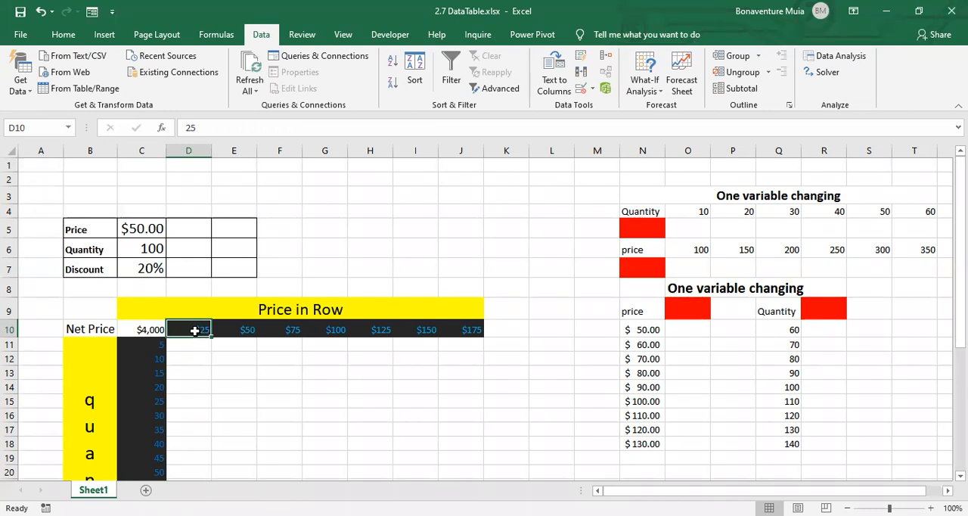
{"action": "left_click", "coordinate": [190, 347]}
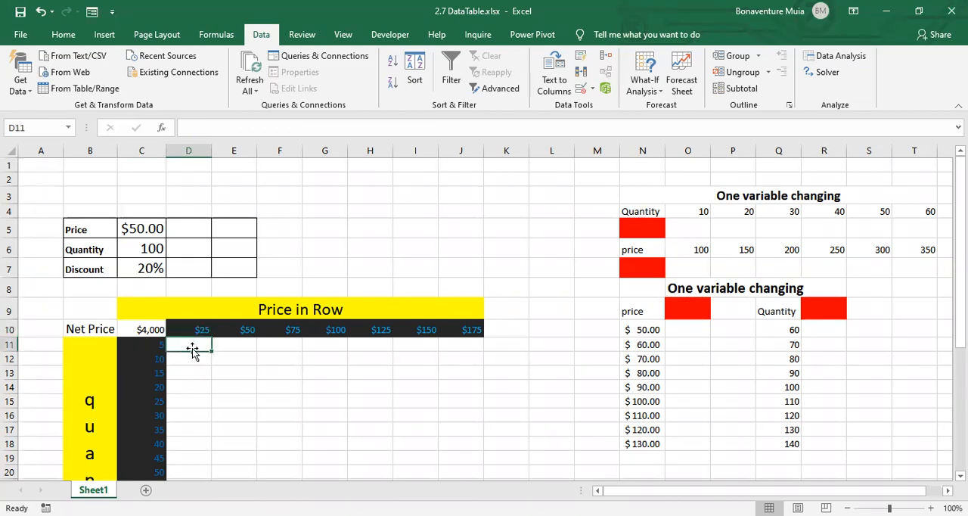
{"action": "left_click", "coordinate": [236, 354]}
{"action": "left_click", "coordinate": [288, 356]}
{"action": "left_click", "coordinate": [377, 369]}
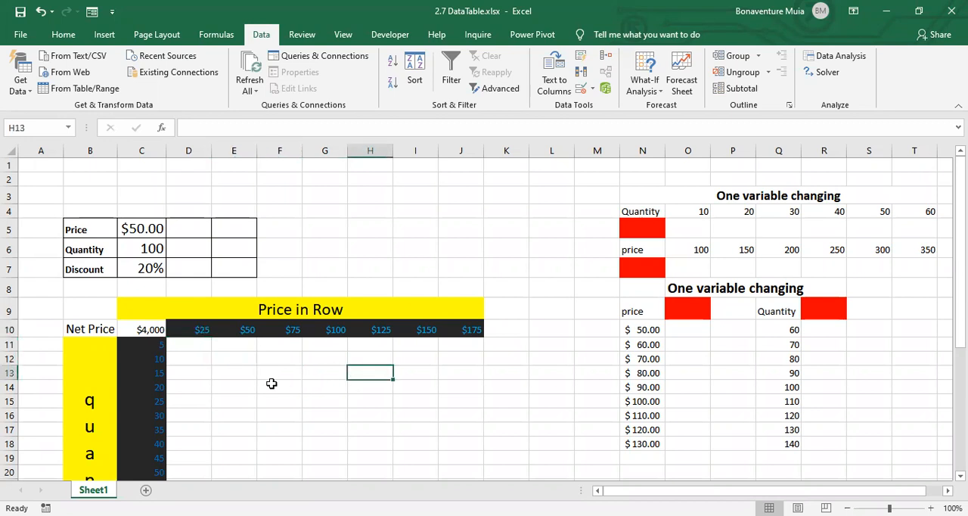
{"action": "left_click", "coordinate": [210, 351]}
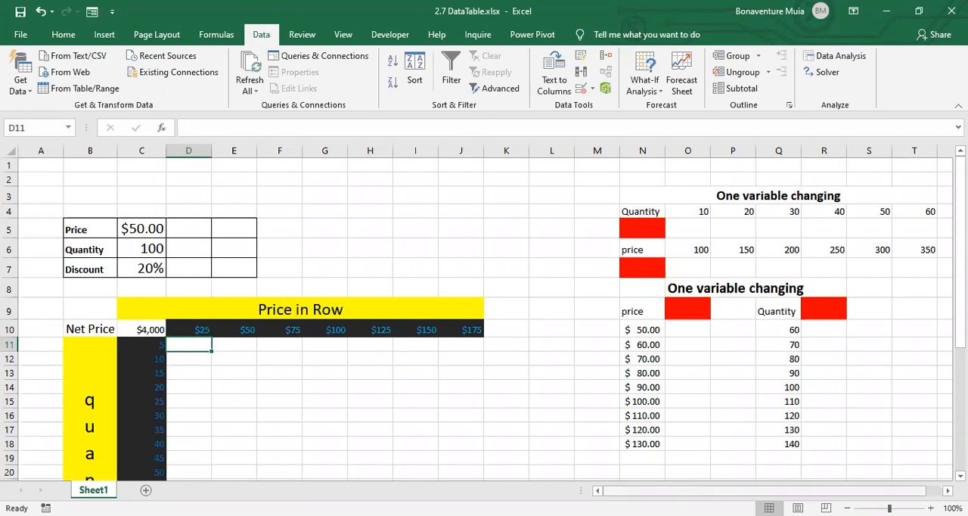
- Enter the net price formula =C5*C6*(1-C7) in the red cell N5 under Quantity, accepting the closing-parenthesis correction
{"action": "scroll", "coordinate": [756, 490], "scroll_direction": "right", "scroll_amount": 1}
{"action": "left_click", "coordinate": [612, 196]}
{"action": "left_click_drag", "start_coordinate": [612, 196], "coordinate": [923, 233]}
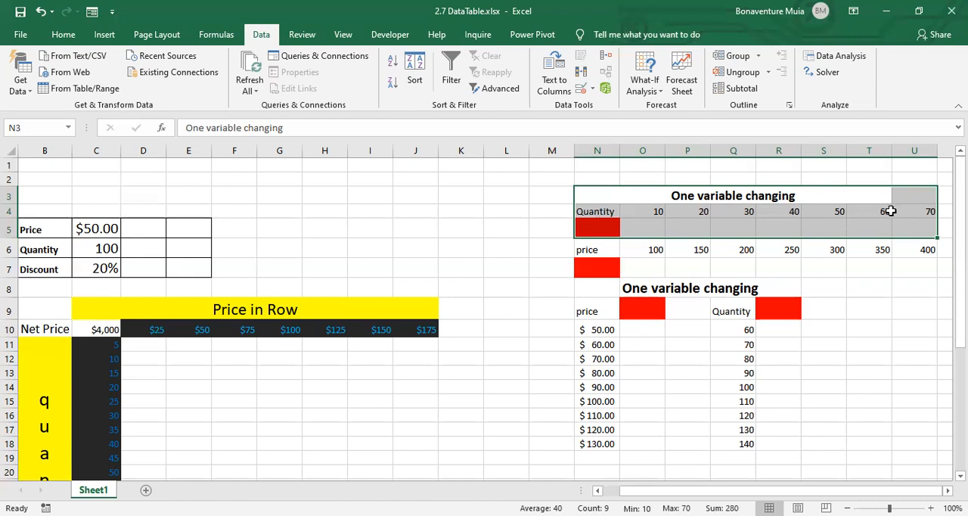
{"action": "left_click", "coordinate": [589, 227]}
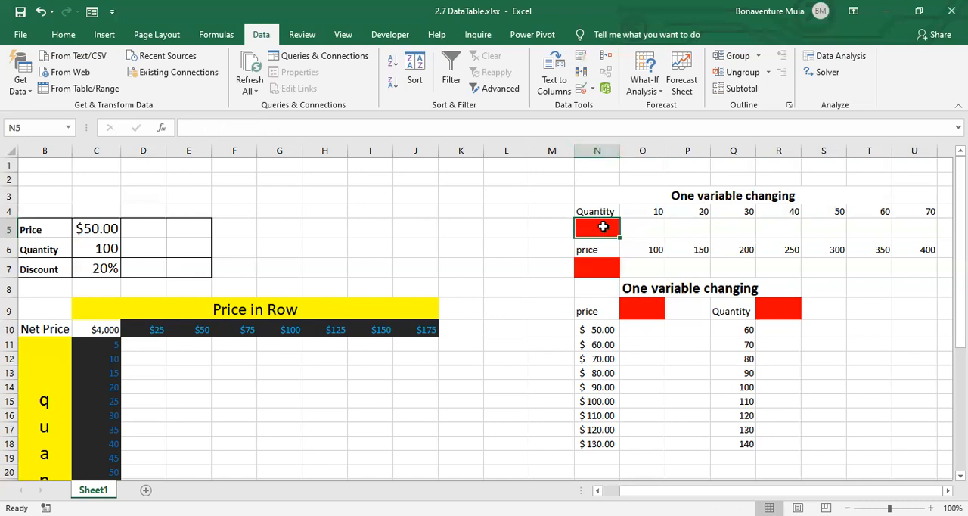
{"action": "type", "text": "="}
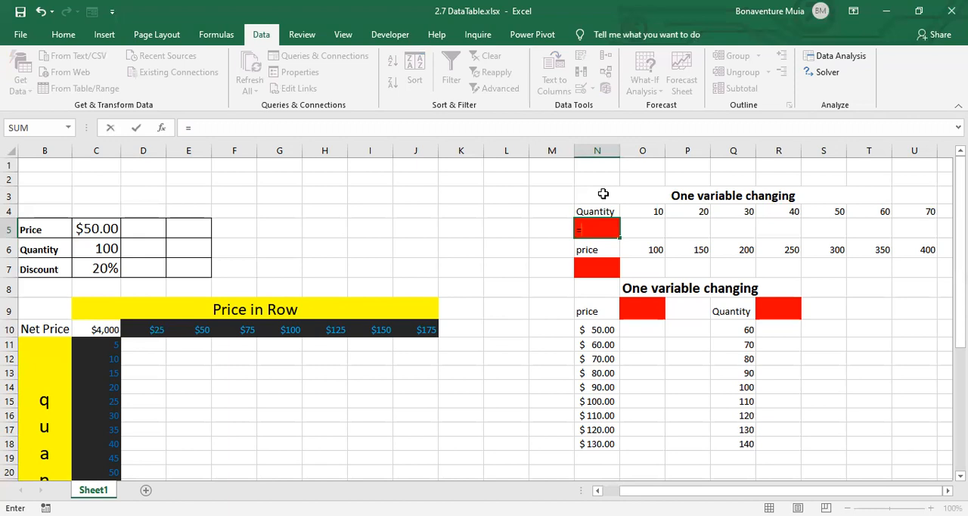
{"action": "left_click", "coordinate": [83, 226]}
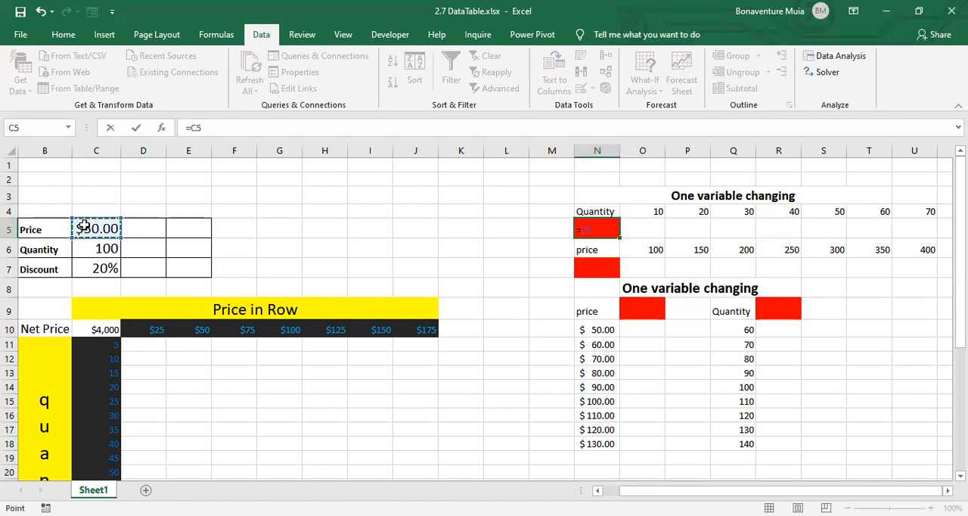
{"action": "type", "text": "*"}
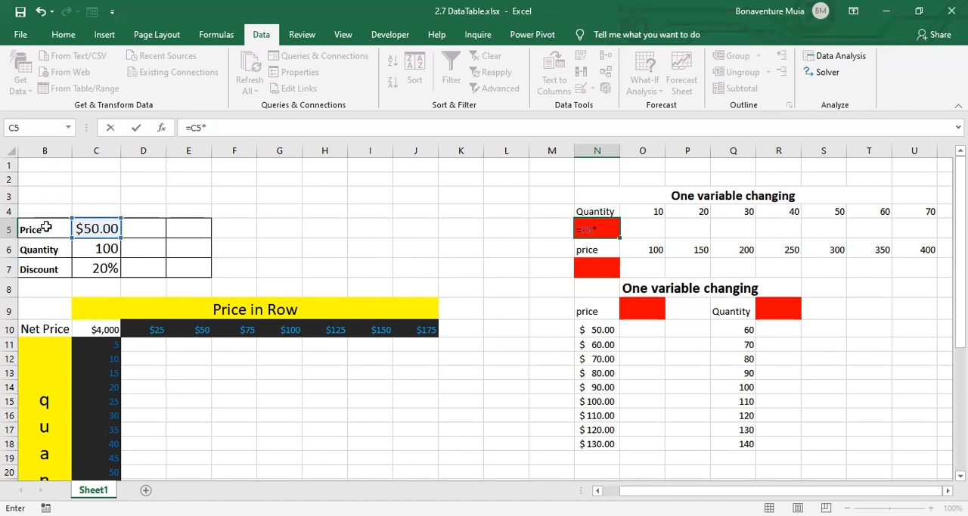
{"action": "left_click", "coordinate": [91, 247]}
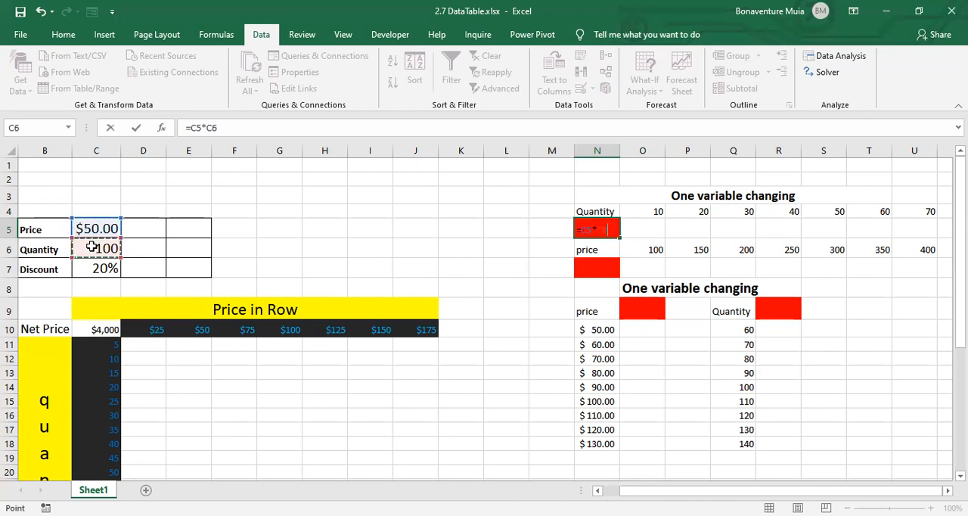
{"action": "type", "text": "*(1"}
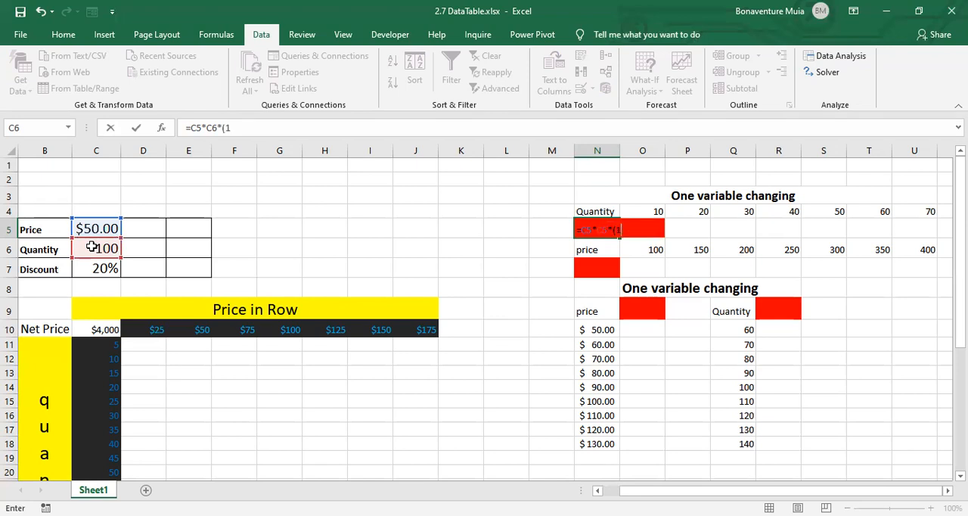
{"action": "type", "text": "-"}
{"action": "left_click", "coordinate": [101, 271]}
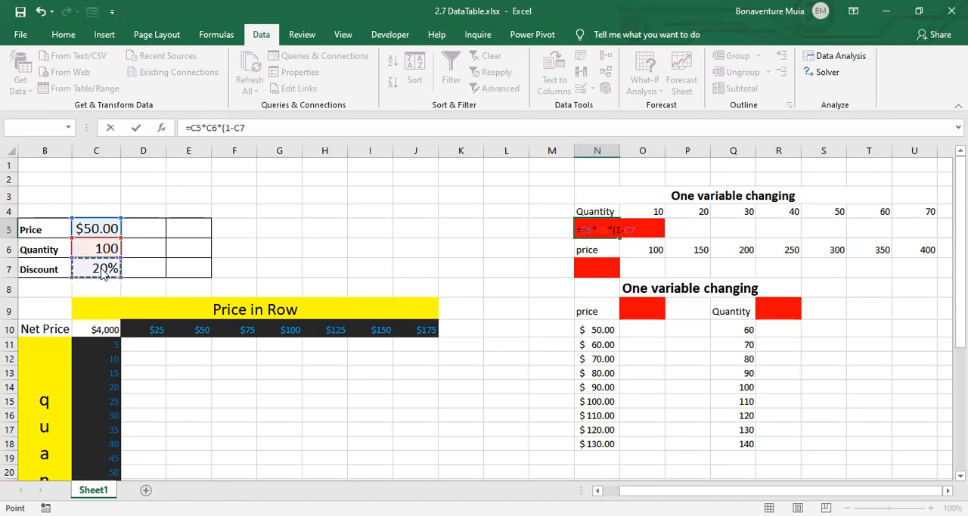
{"action": "key", "text": "Return"}
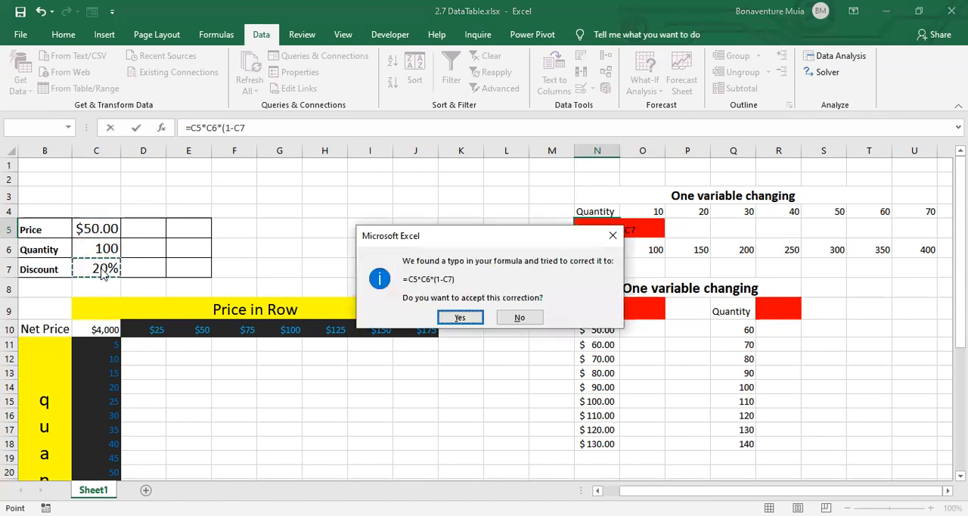
{"action": "left_click", "coordinate": [444, 317]}
{"action": "left_click", "coordinate": [606, 227]}
{"action": "left_click", "coordinate": [271, 132]}
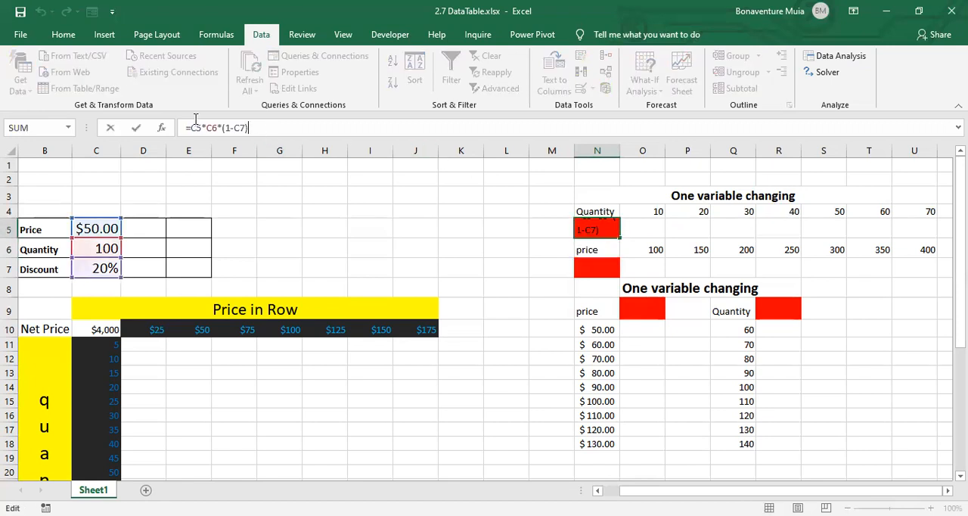
{"action": "key", "text": "Return"}
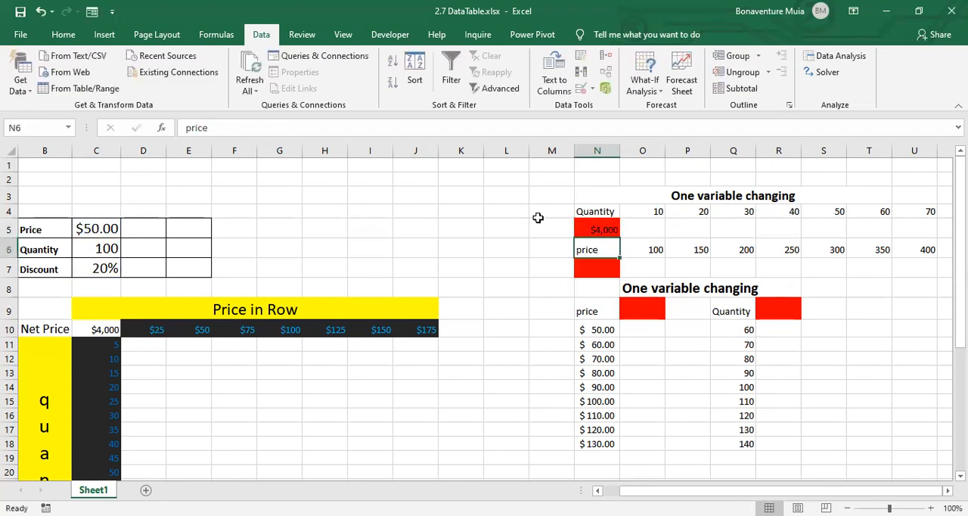
- Create a one-variable data table over N4:U5 with $C$6 as the row input cell, and check its first result cell
{"action": "left_click", "coordinate": [605, 225]}
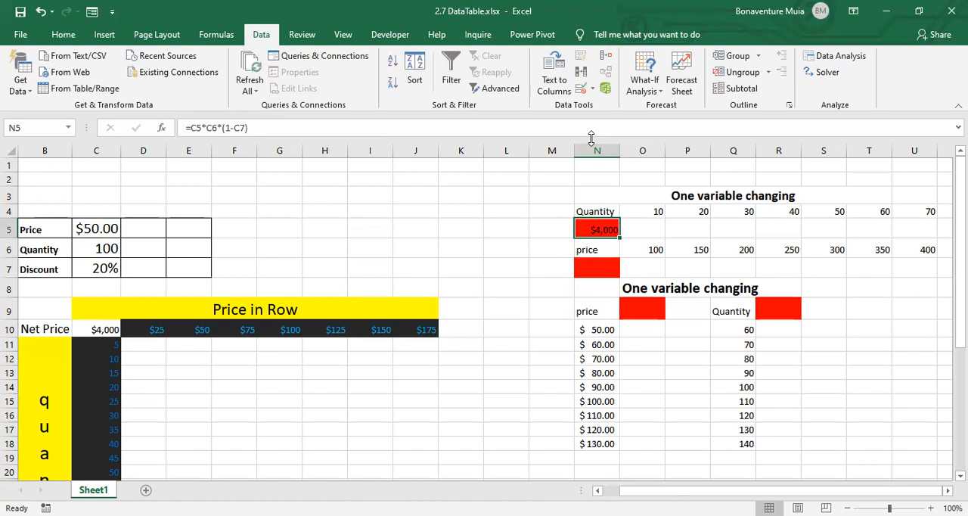
{"action": "left_click", "coordinate": [608, 215]}
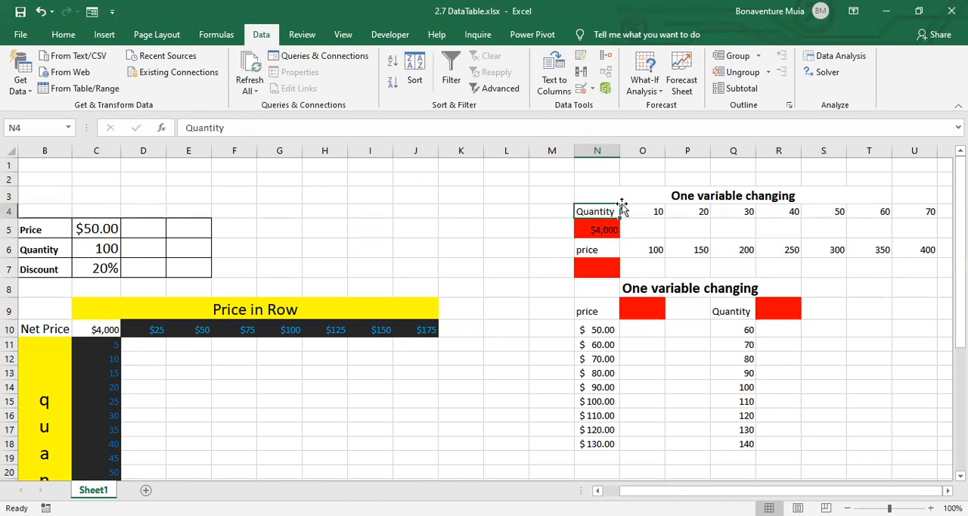
{"action": "left_click_drag", "start_coordinate": [594, 211], "coordinate": [655, 230]}
{"action": "left_click_drag", "start_coordinate": [739, 229], "coordinate": [932, 221]}
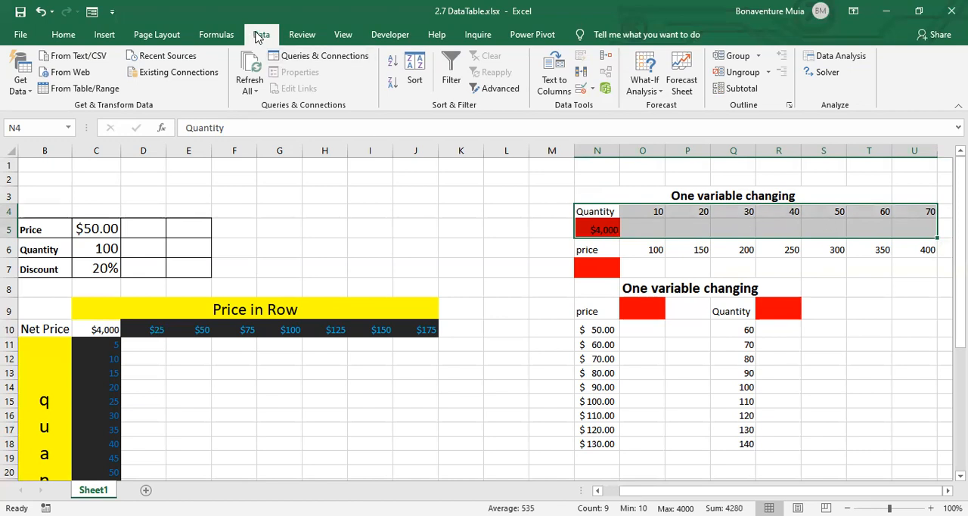
{"action": "left_click", "coordinate": [656, 91]}
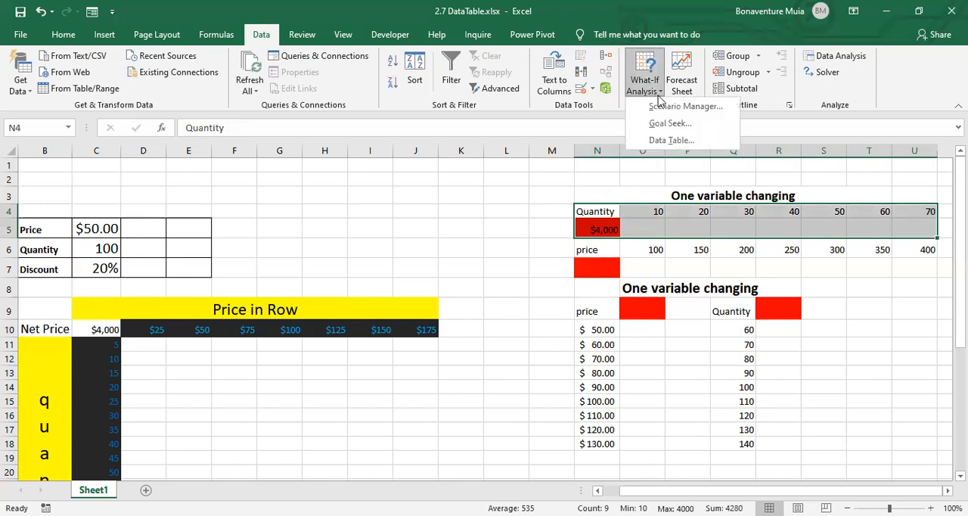
{"action": "left_click", "coordinate": [671, 141]}
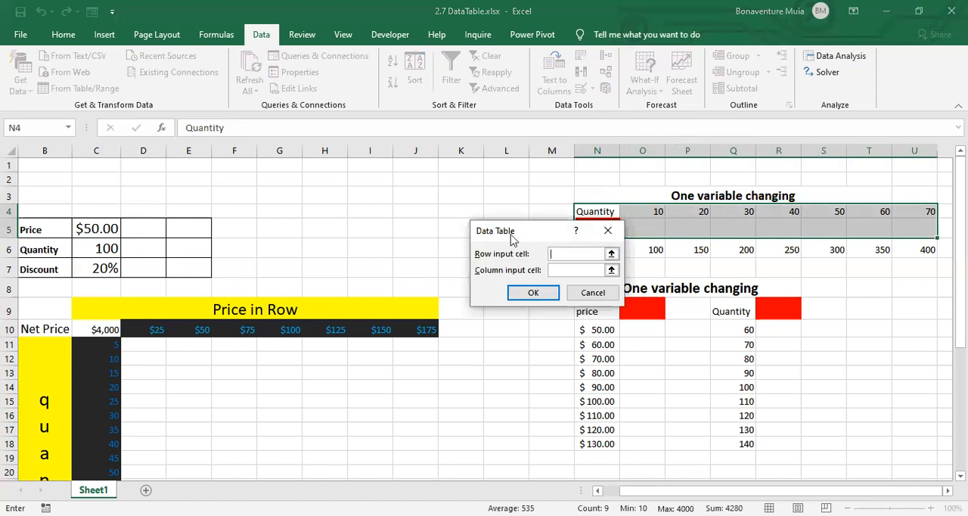
{"action": "left_click_drag", "start_coordinate": [511, 239], "coordinate": [450, 153]}
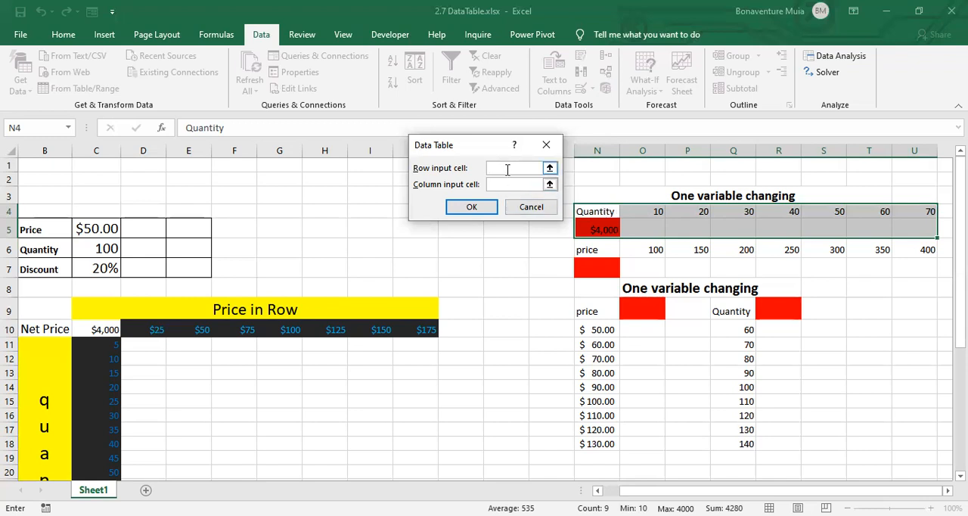
{"action": "left_click", "coordinate": [100, 248]}
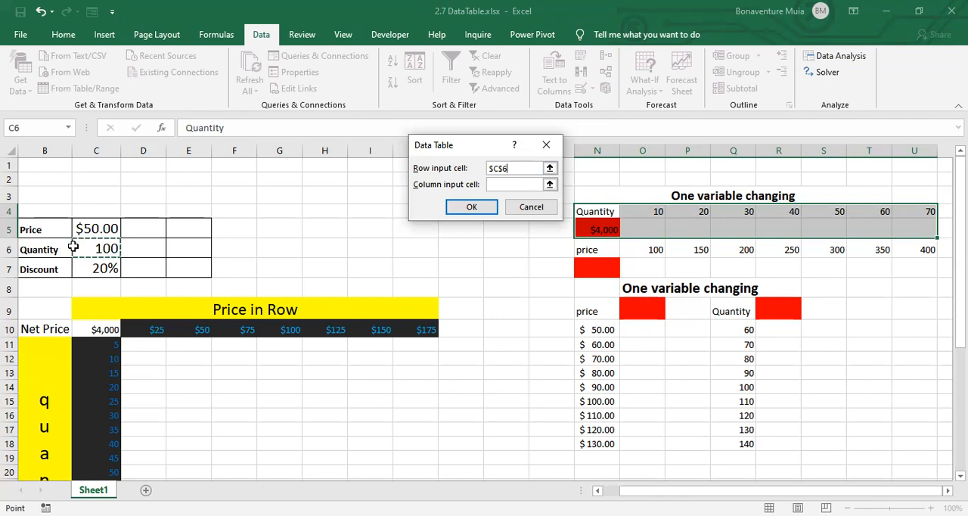
{"action": "left_click", "coordinate": [472, 209]}
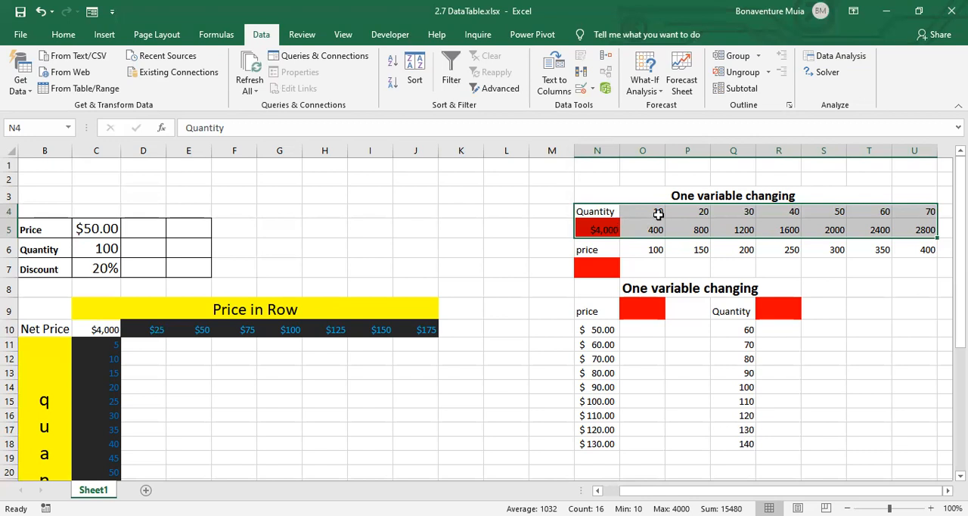
{"action": "left_click", "coordinate": [658, 212]}
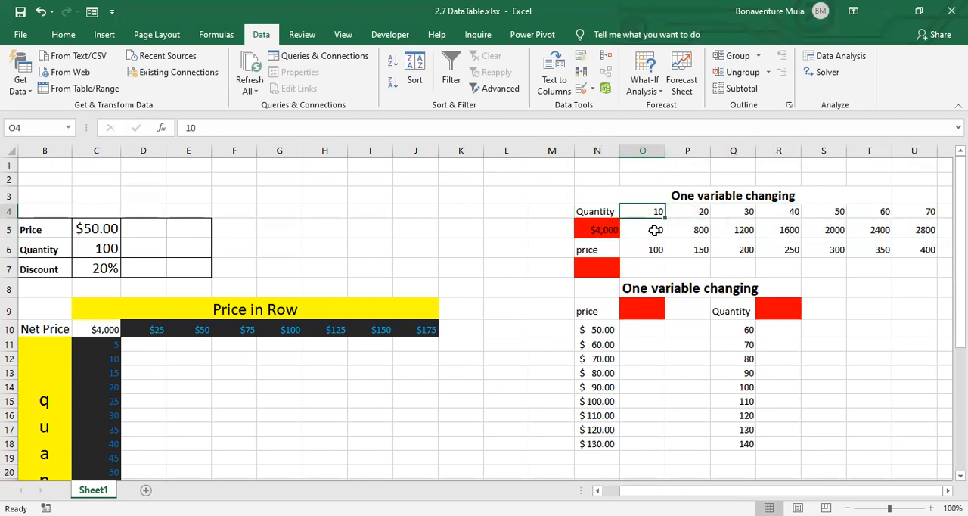
{"action": "left_click", "coordinate": [654, 231]}
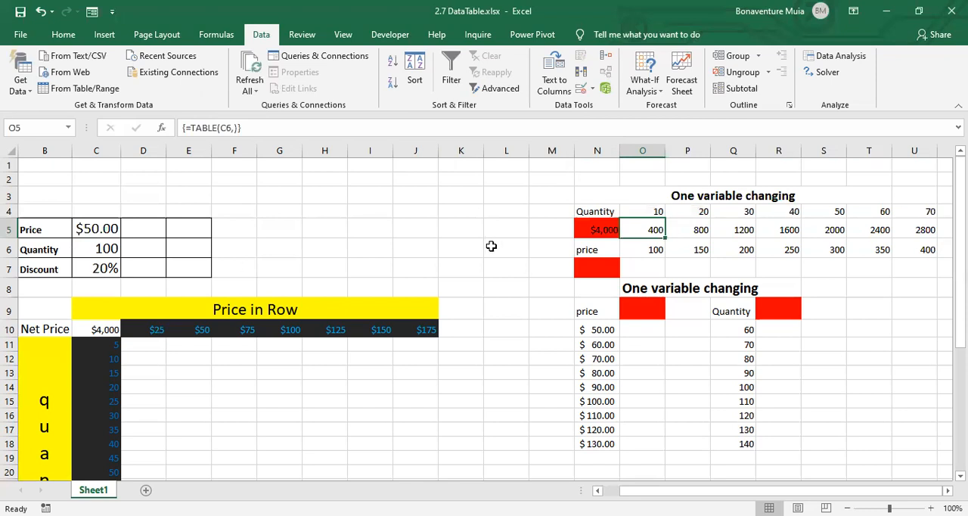
- Examine the quantity data table in N4:U5, comparing the quantities in row 4 with their net prices in row 5
{"action": "left_click", "coordinate": [697, 213]}
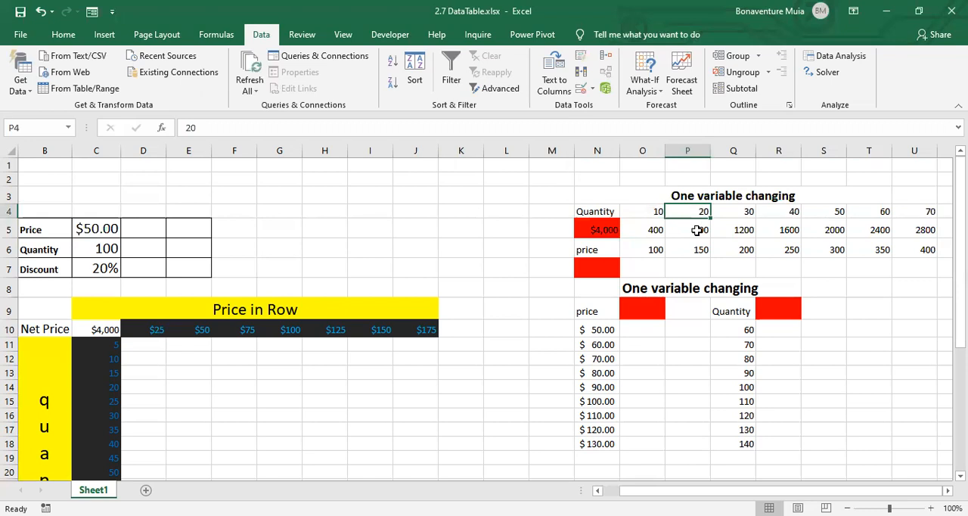
{"action": "left_click", "coordinate": [697, 230]}
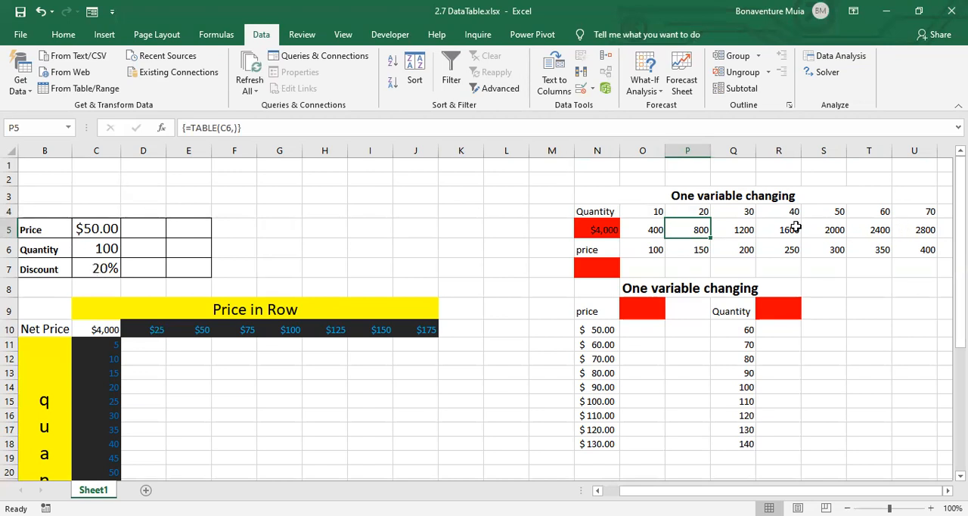
{"action": "left_click", "coordinate": [930, 211]}
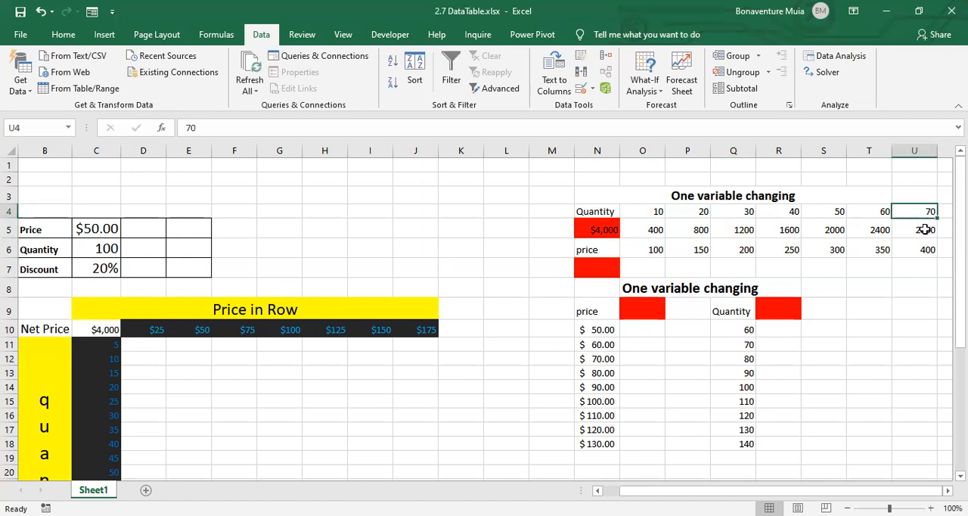
{"action": "left_click", "coordinate": [928, 228]}
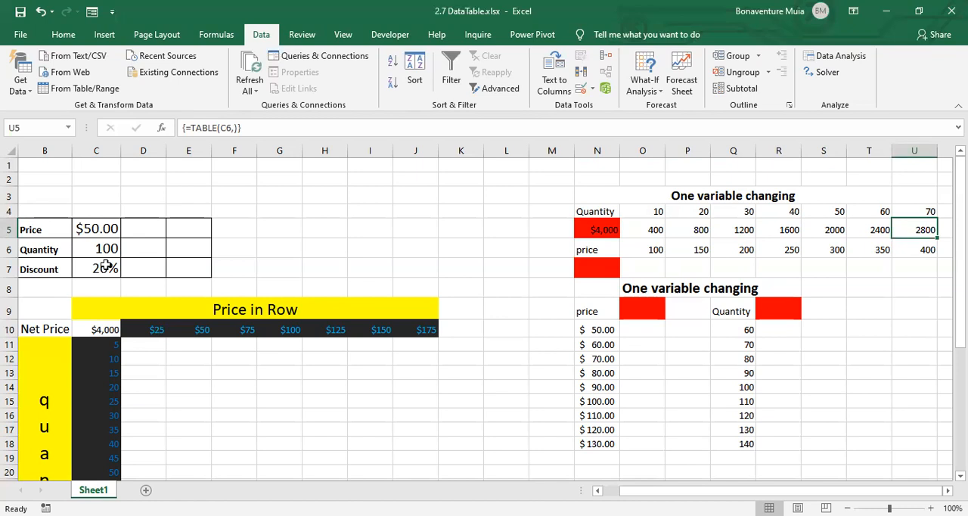
{"action": "left_click", "coordinate": [600, 214]}
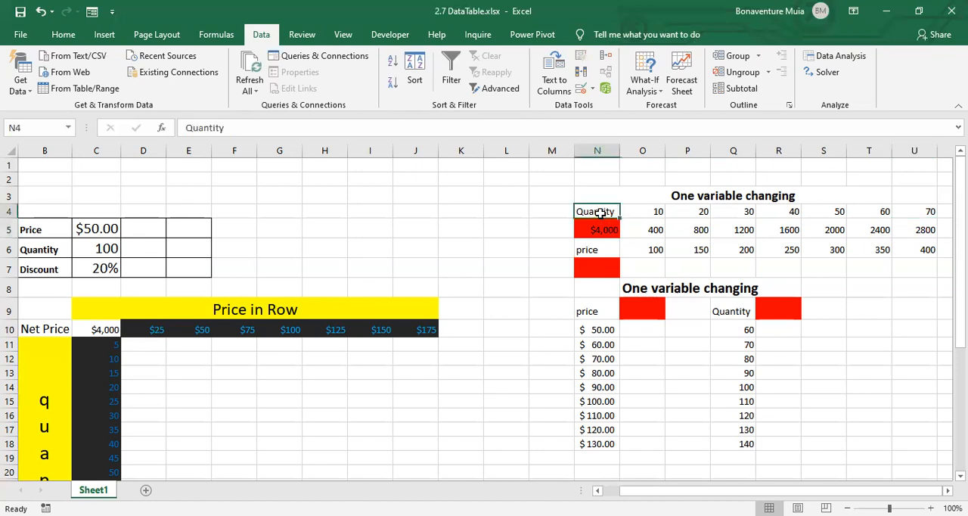
{"action": "left_click_drag", "start_coordinate": [600, 214], "coordinate": [931, 227]}
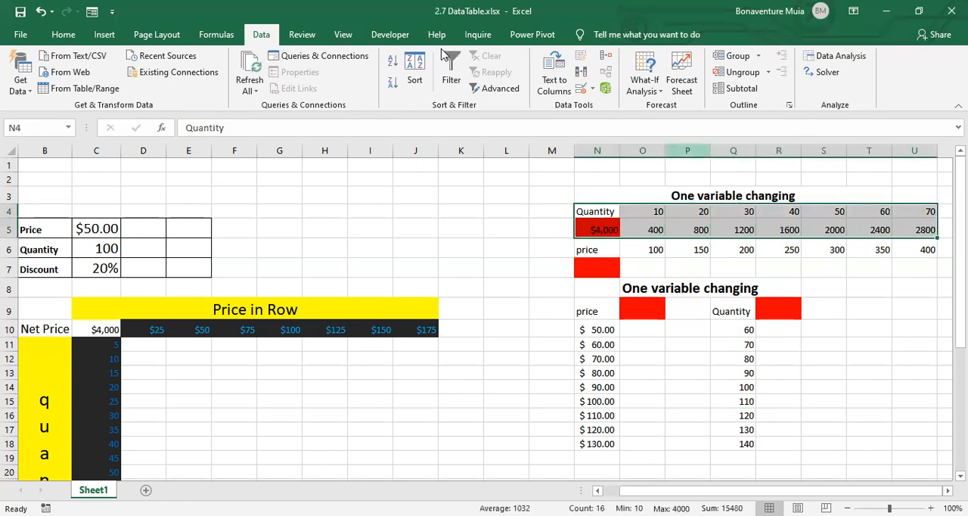
- Enter the net price formula =C5*C6*(1-C7) in the red cell N7 under the price label
{"action": "left_click", "coordinate": [605, 249]}
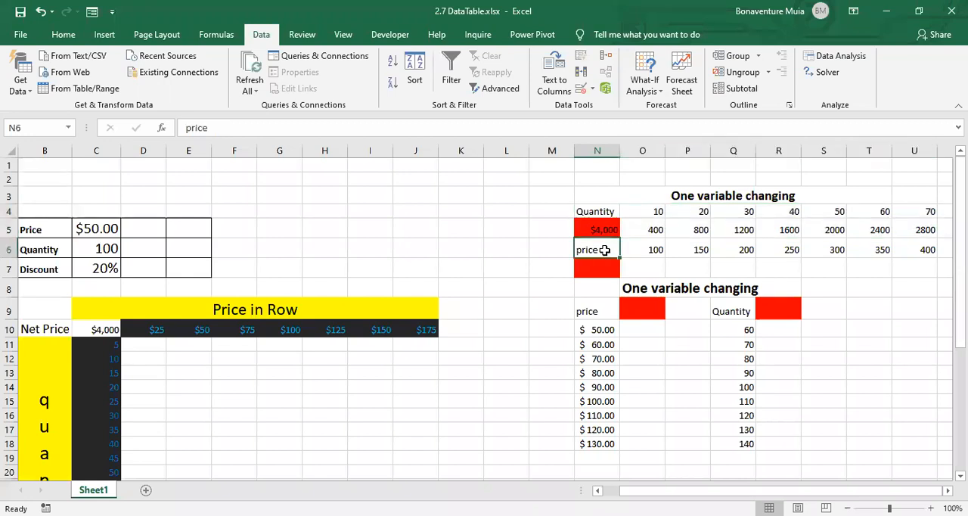
{"action": "left_click", "coordinate": [591, 267]}
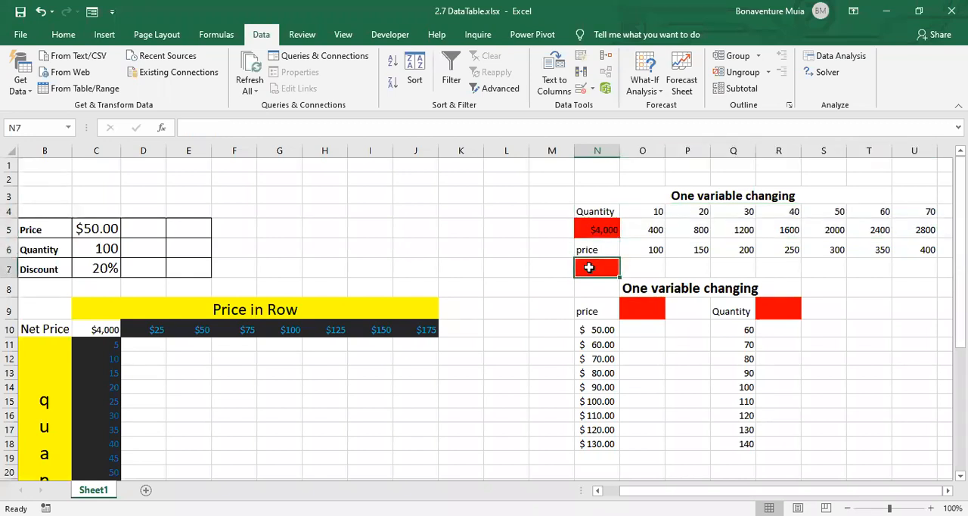
{"action": "type", "text": "="}
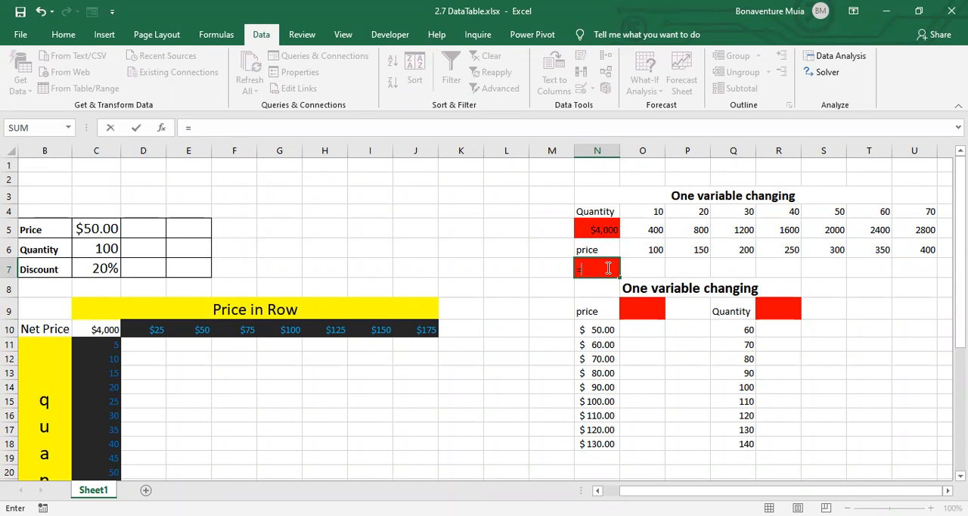
{"action": "left_click", "coordinate": [91, 228]}
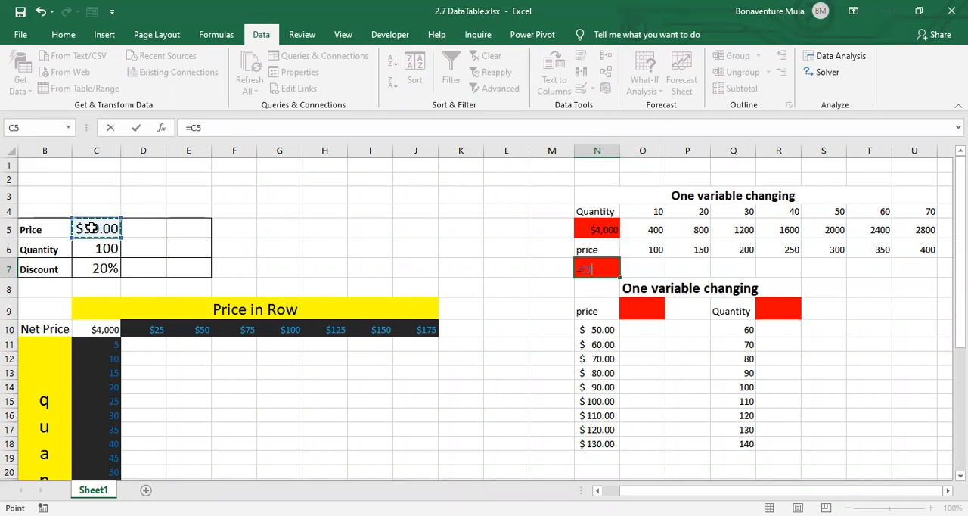
{"action": "type", "text": "*"}
{"action": "left_click", "coordinate": [88, 251]}
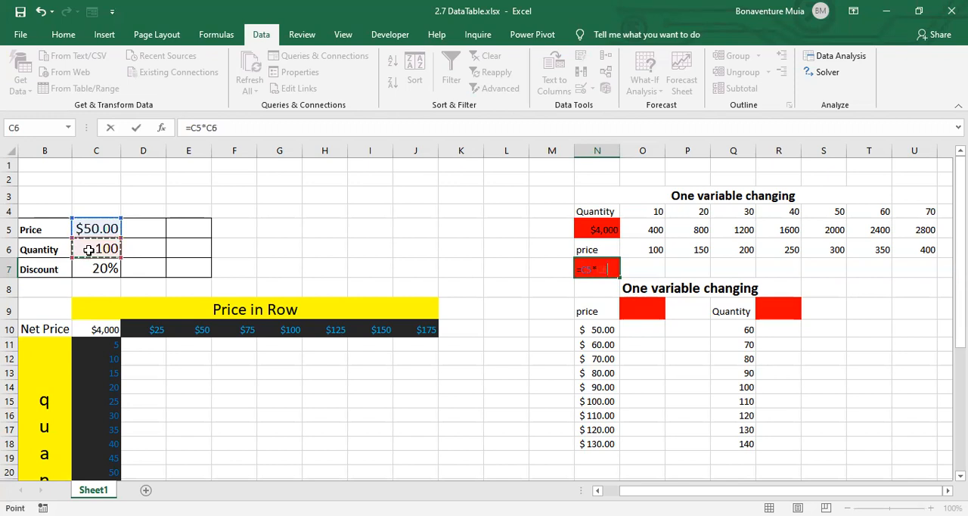
{"action": "type", "text": "*(1"}
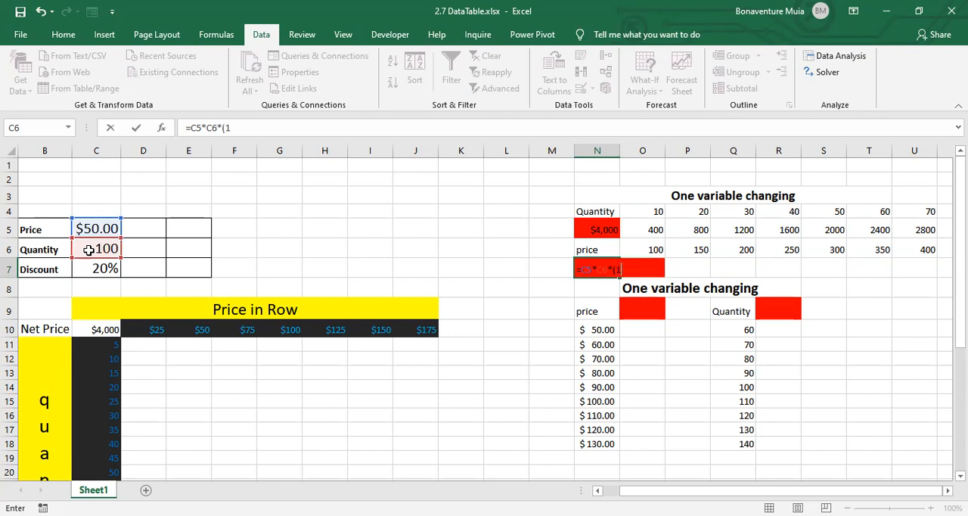
{"action": "type", "text": "-"}
{"action": "left_click", "coordinate": [97, 269]}
{"action": "type", "text": ")"}
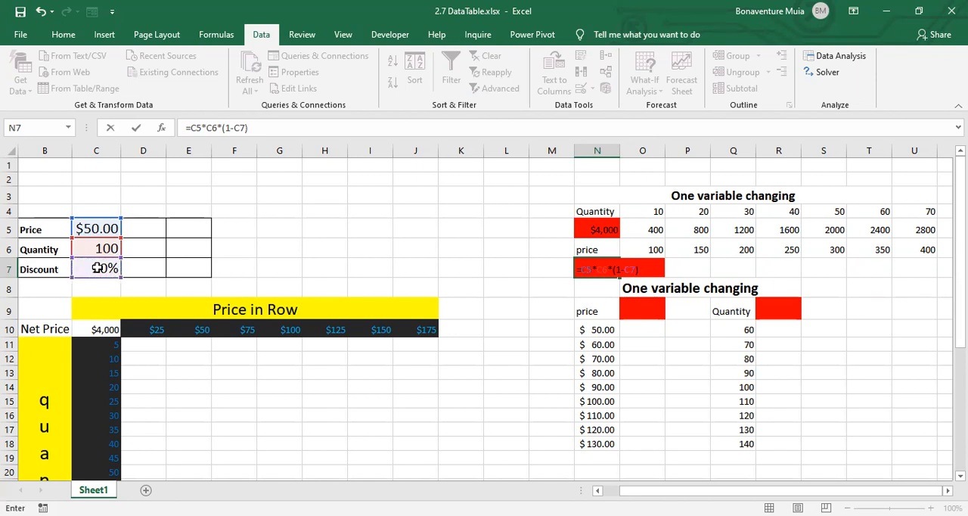
{"action": "key", "text": "Return"}
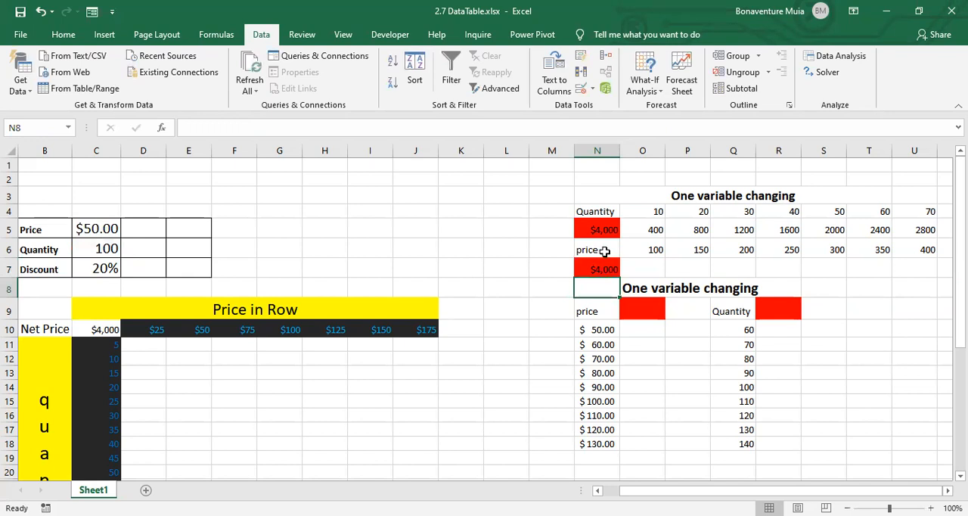
- Create a one-variable data table over N6:U7 with $C$5 as the row input cell
{"action": "left_click", "coordinate": [627, 268]}
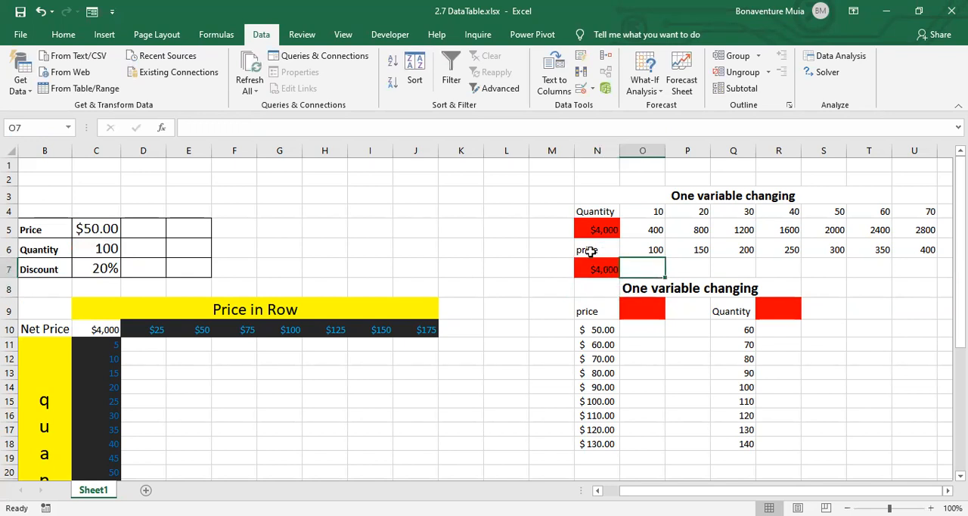
{"action": "left_click_drag", "start_coordinate": [590, 251], "coordinate": [927, 264]}
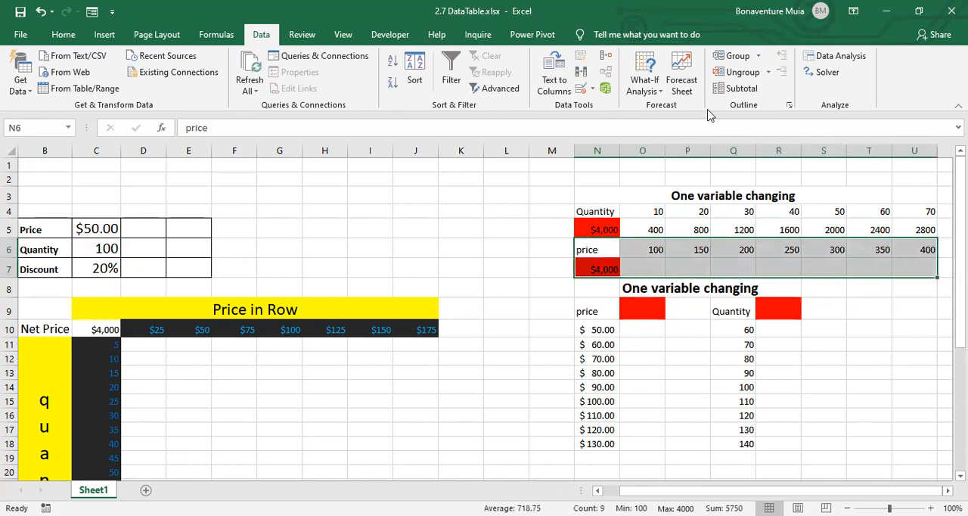
{"action": "left_click", "coordinate": [665, 90]}
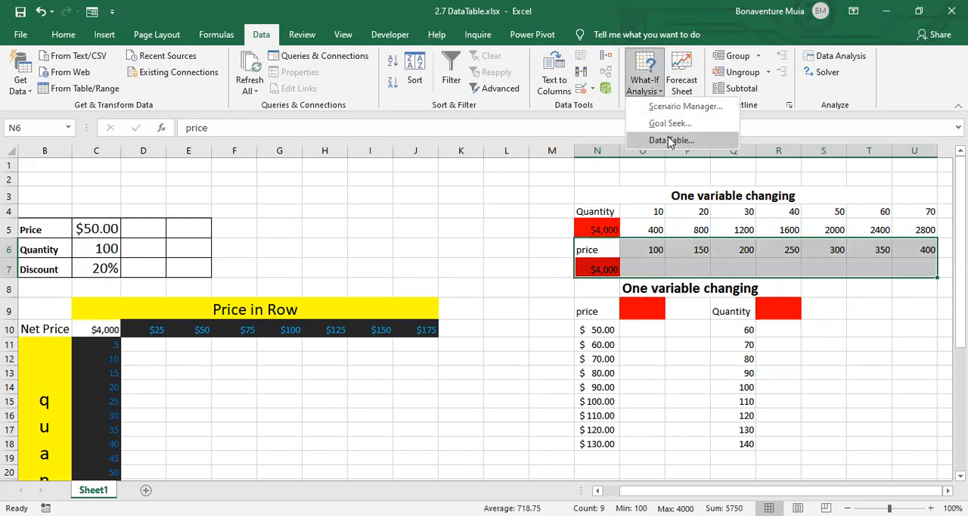
{"action": "left_click", "coordinate": [671, 141]}
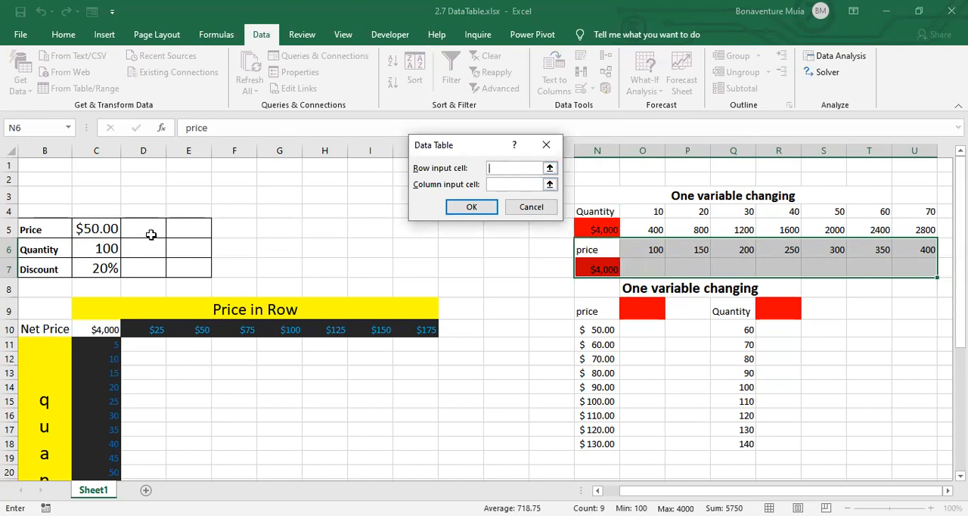
{"action": "left_click", "coordinate": [88, 228]}
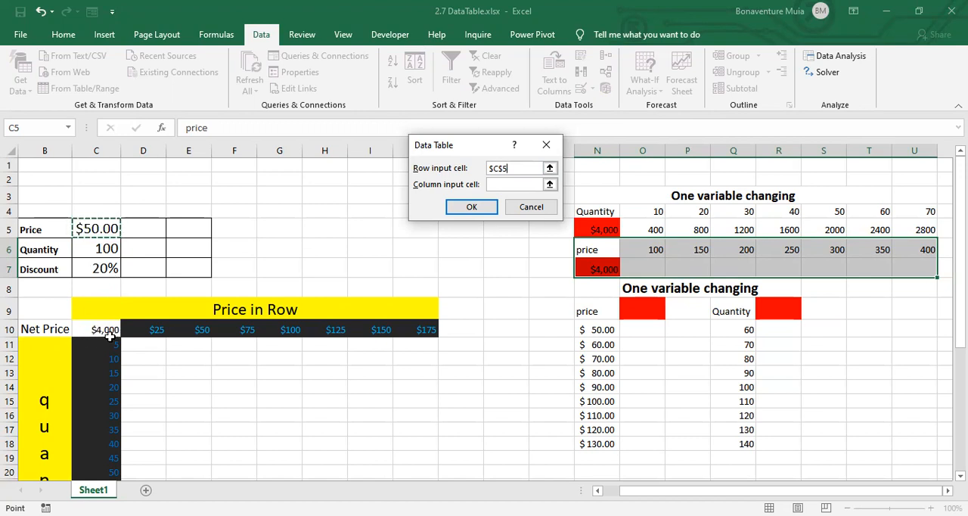
{"action": "left_click", "coordinate": [476, 209]}
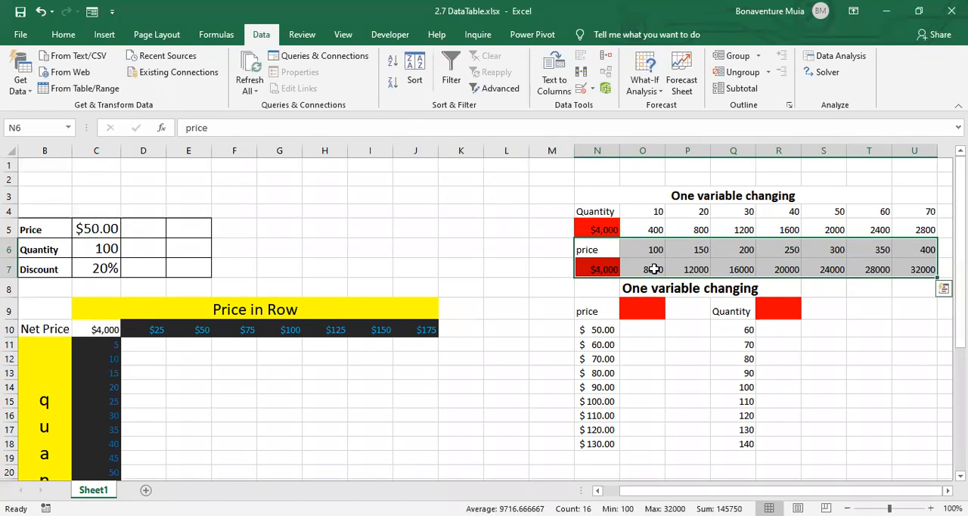
- Examine the price data table's results in row 7 against the prices in row 6, and review both row-oriented tables together
{"action": "left_click", "coordinate": [654, 268]}
{"action": "left_click", "coordinate": [698, 253]}
{"action": "left_click", "coordinate": [696, 269]}
{"action": "left_click", "coordinate": [735, 270]}
{"action": "left_click", "coordinate": [828, 270]}
{"action": "left_click", "coordinate": [881, 270]}
{"action": "left_click", "coordinate": [905, 272]}
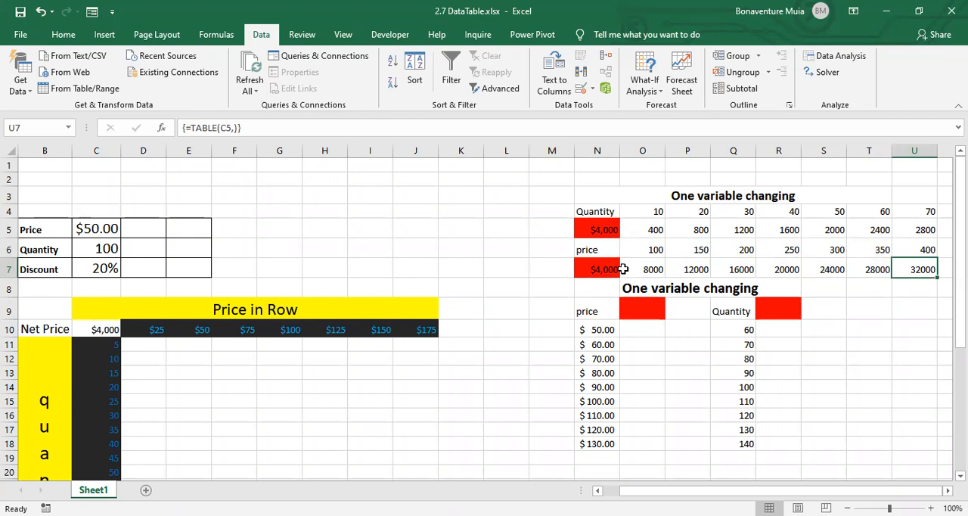
{"action": "left_click", "coordinate": [658, 248]}
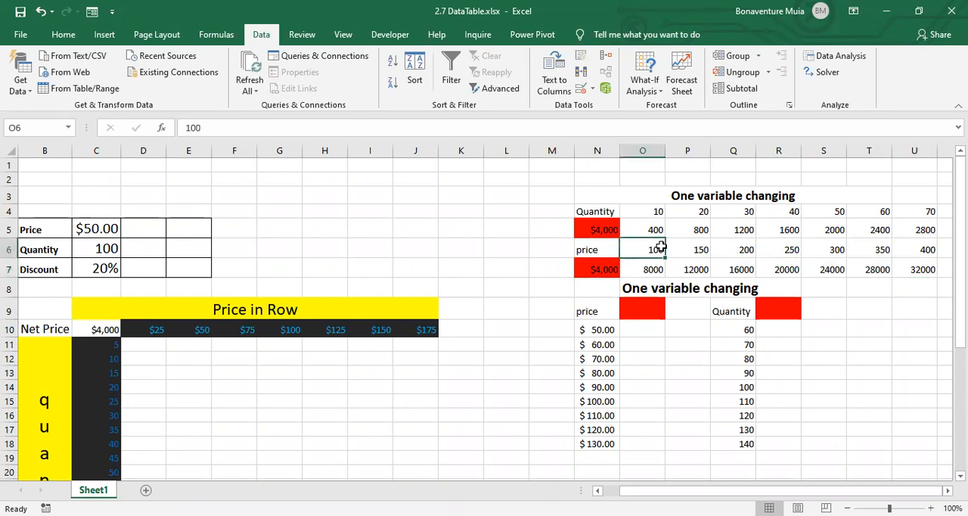
{"action": "left_click", "coordinate": [649, 272]}
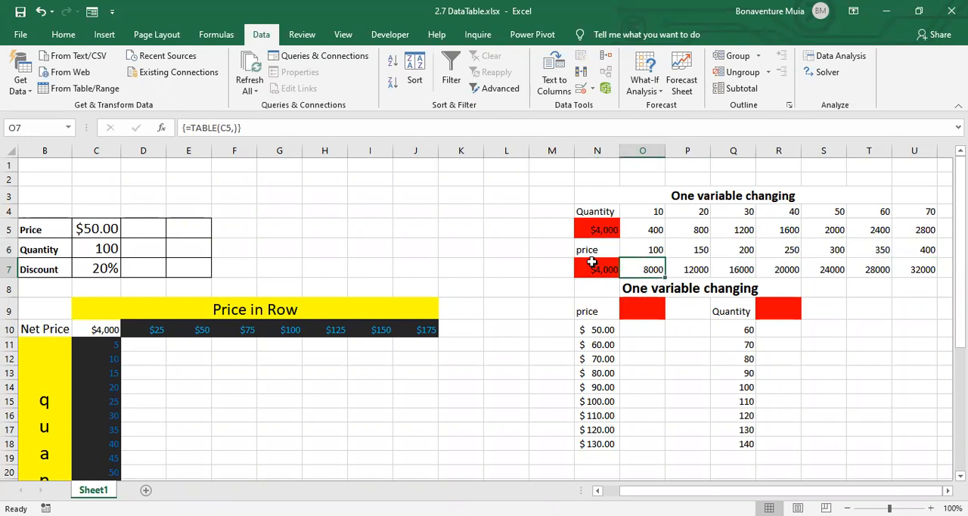
{"action": "left_click", "coordinate": [648, 249]}
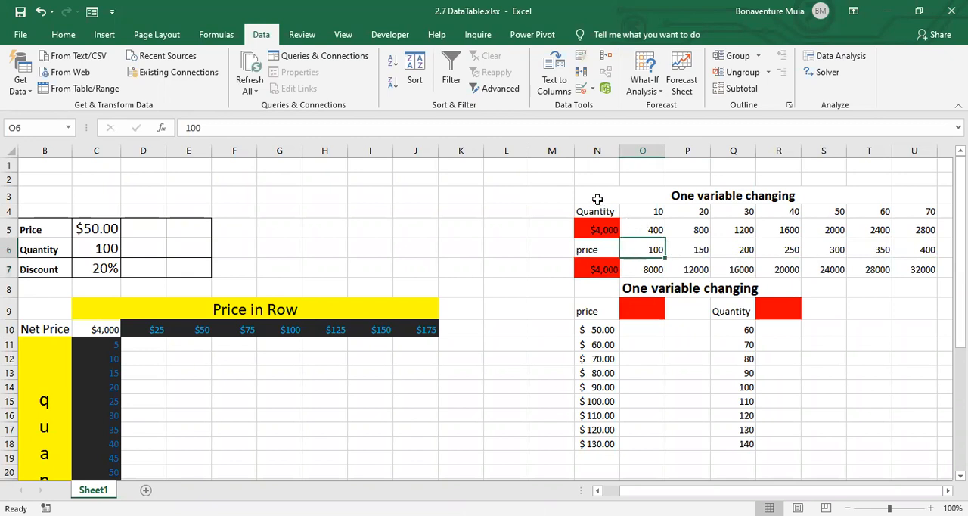
{"action": "left_click_drag", "start_coordinate": [624, 196], "coordinate": [944, 265]}
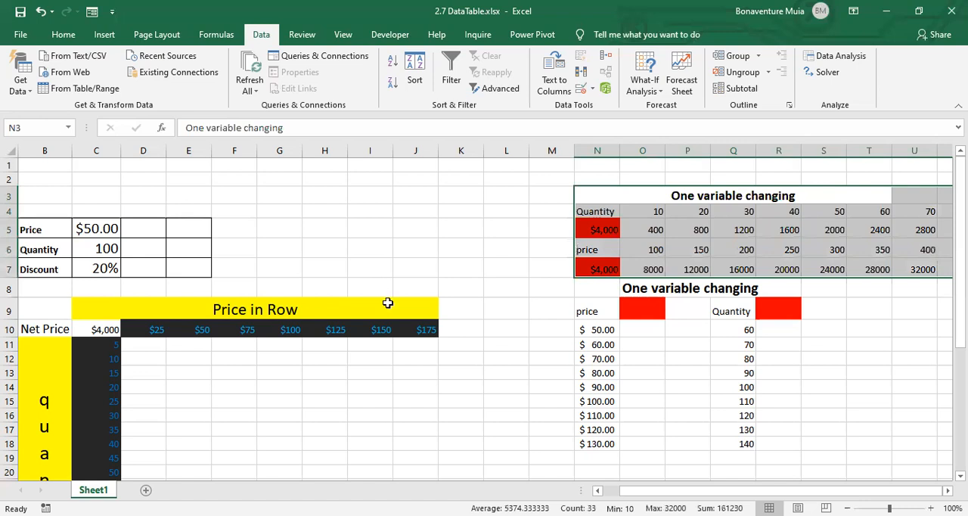
- Link the red cell O9 beside the vertical price heading to the net price formula with =N7
{"action": "left_click", "coordinate": [637, 312]}
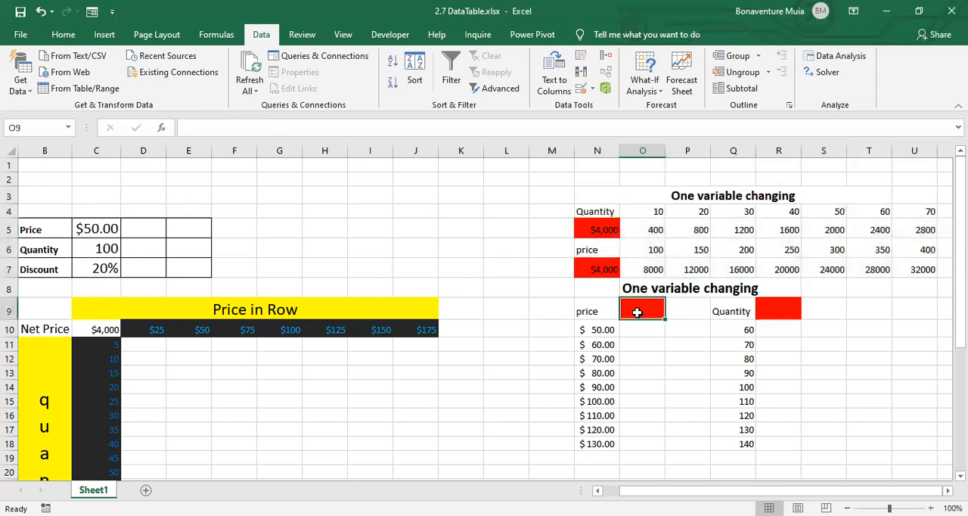
{"action": "type", "text": "="}
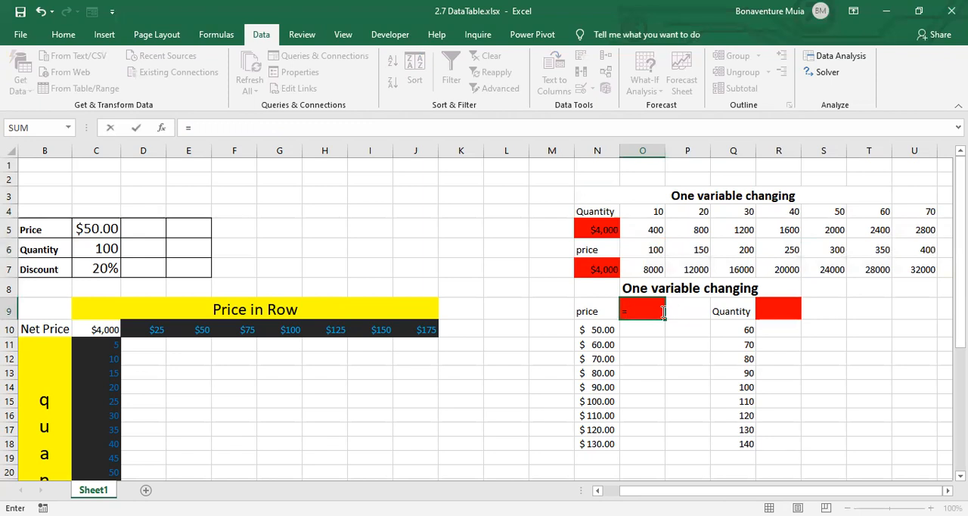
{"action": "left_click", "coordinate": [598, 267]}
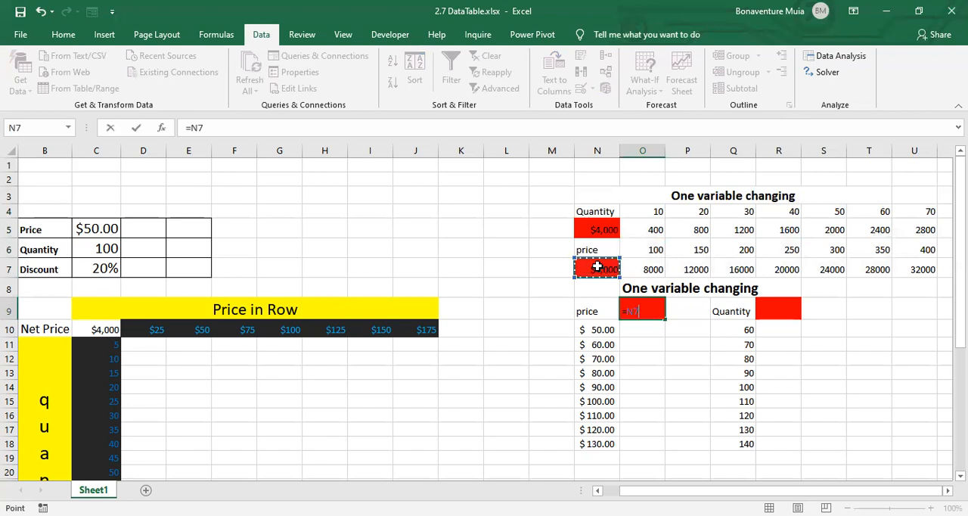
{"action": "key", "text": "Return"}
{"action": "left_click", "coordinate": [642, 310]}
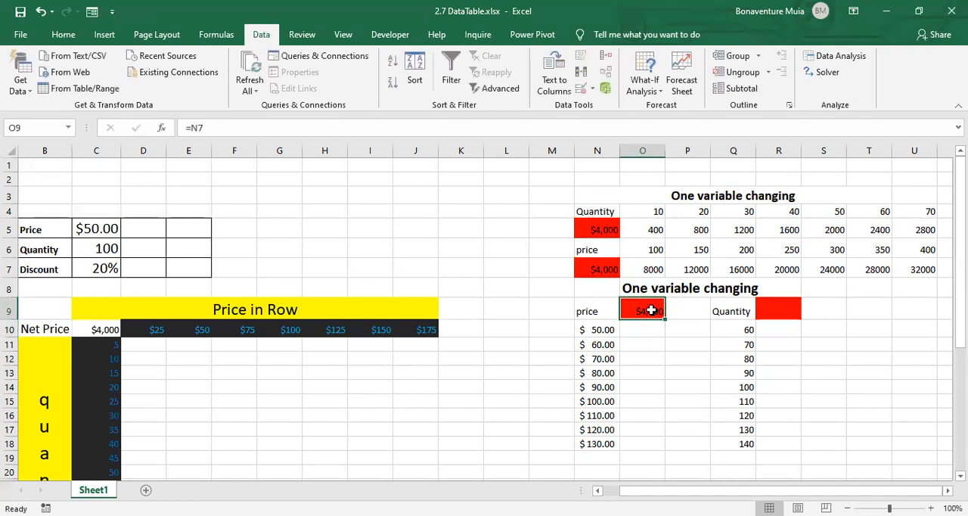
- Create a one-variable data table over N9:O18 with the Price cell C5 as the column input cell
{"action": "left_click_drag", "start_coordinate": [594, 309], "coordinate": [638, 445]}
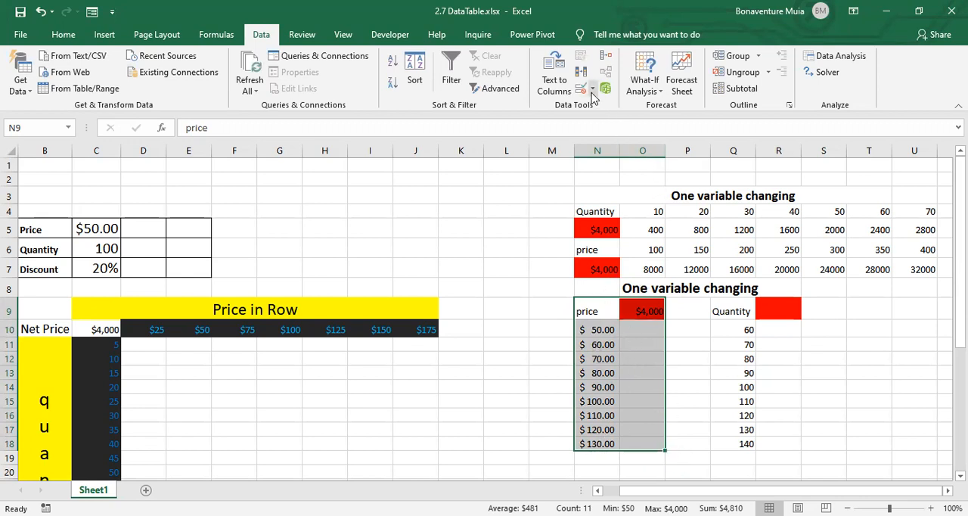
{"action": "left_click", "coordinate": [658, 91]}
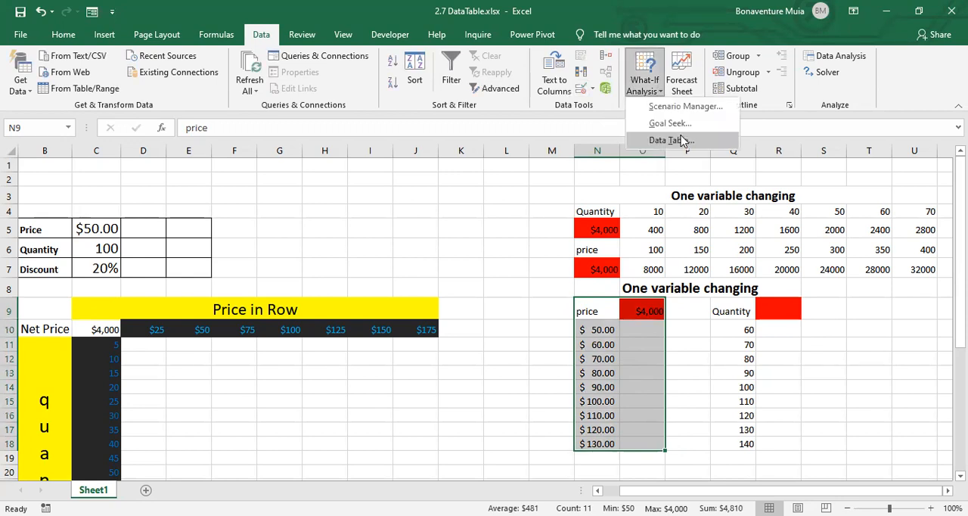
{"action": "left_click", "coordinate": [669, 140]}
{"action": "left_click", "coordinate": [500, 186]}
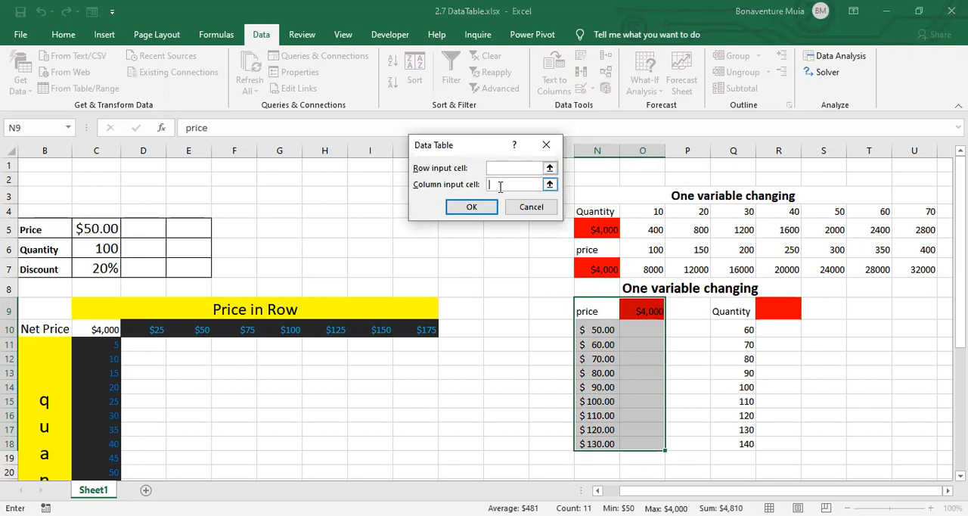
{"action": "left_click", "coordinate": [86, 225]}
{"action": "left_click", "coordinate": [470, 208]}
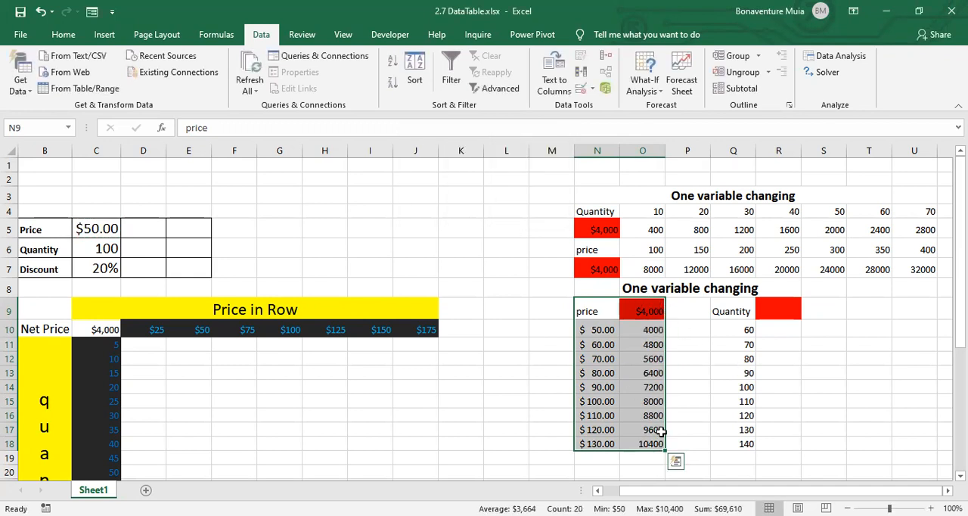
- Link the red cell R9 beside the vertical Quantity heading to the net price with =O9
{"action": "left_click", "coordinate": [777, 310]}
{"action": "type", "text": "="}
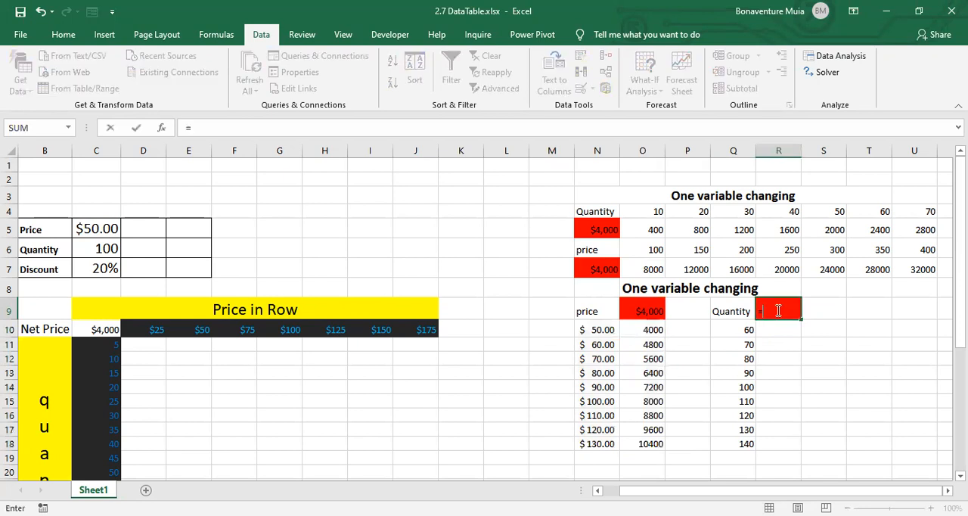
{"action": "left_click", "coordinate": [648, 307]}
{"action": "key", "text": "Return"}
{"action": "left_click", "coordinate": [793, 310]}
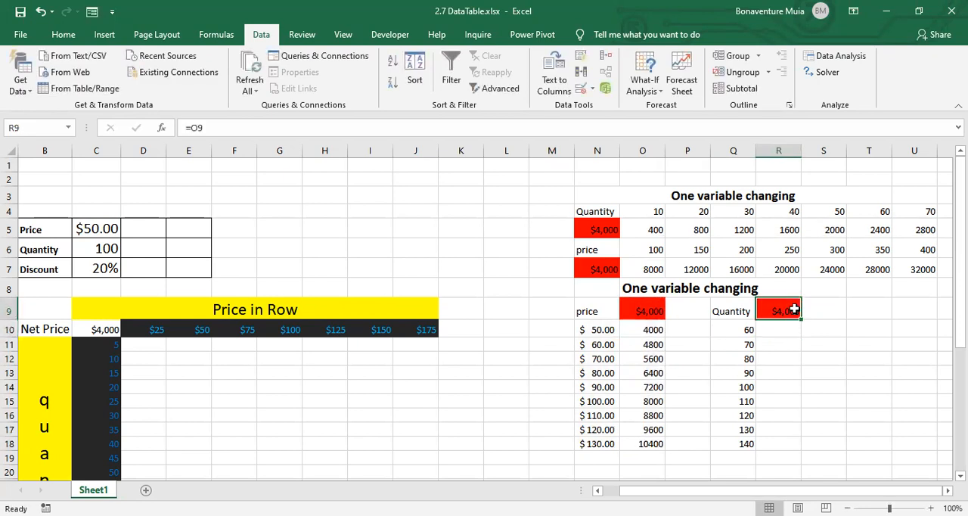
- Create a one-variable data table over Q9:R18 with the Quantity cell C6 as the column input cell
{"action": "left_click", "coordinate": [732, 307]}
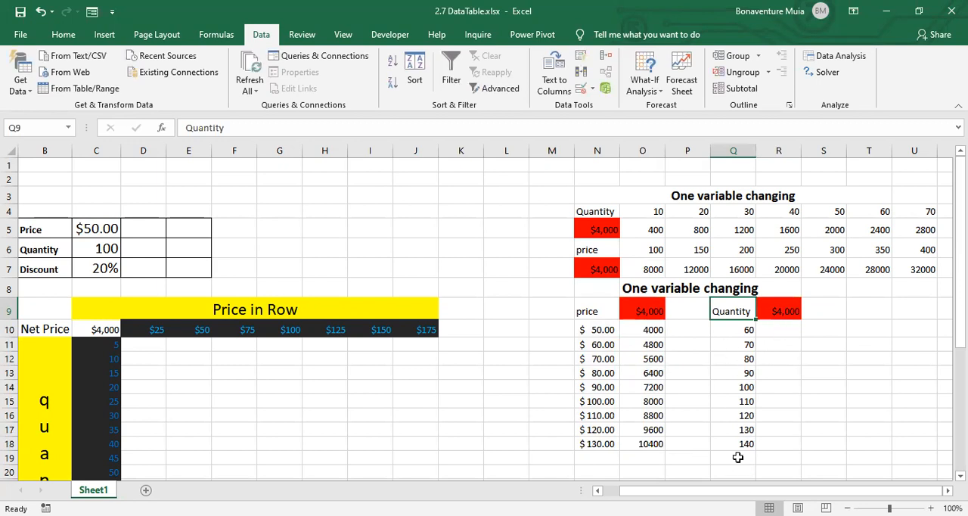
{"action": "left_click_drag", "start_coordinate": [737, 311], "coordinate": [787, 312]}
{"action": "left_click_drag", "start_coordinate": [793, 361], "coordinate": [795, 444]}
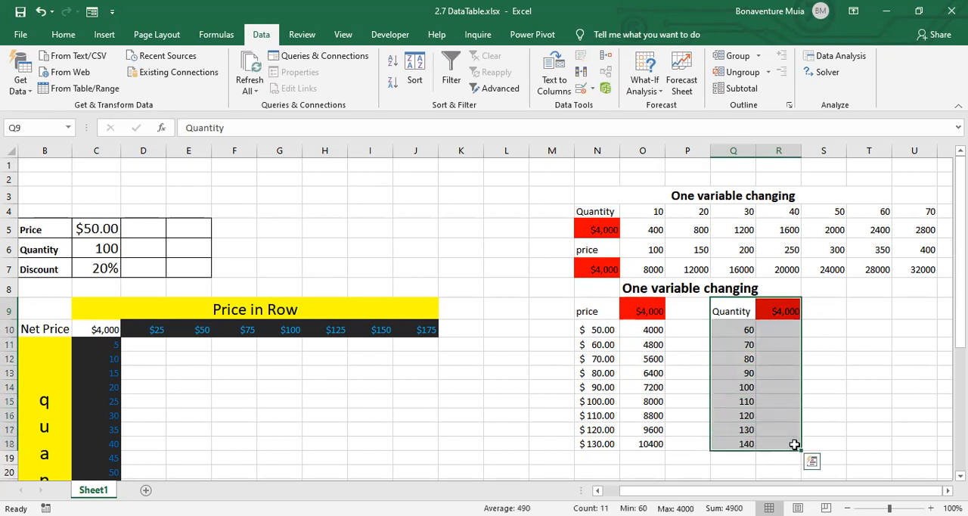
{"action": "left_click", "coordinate": [660, 91]}
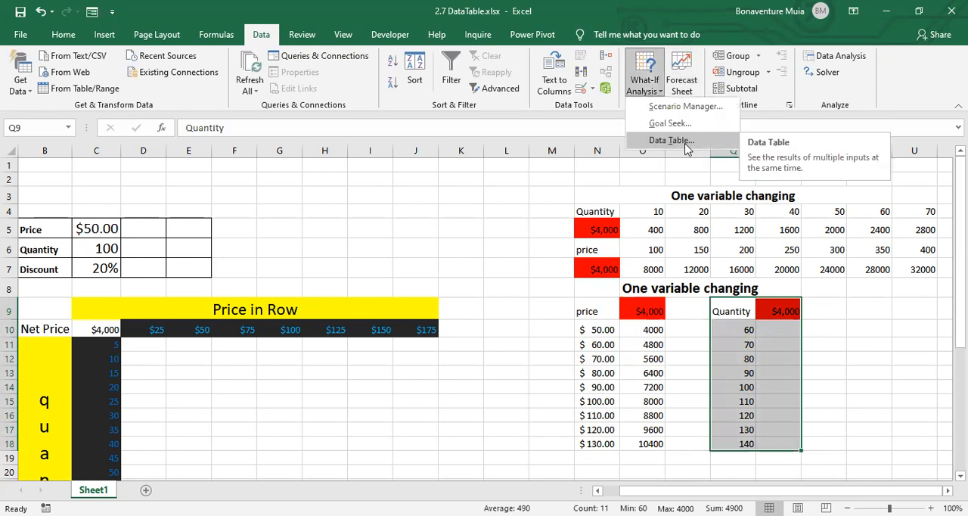
{"action": "left_click", "coordinate": [671, 141]}
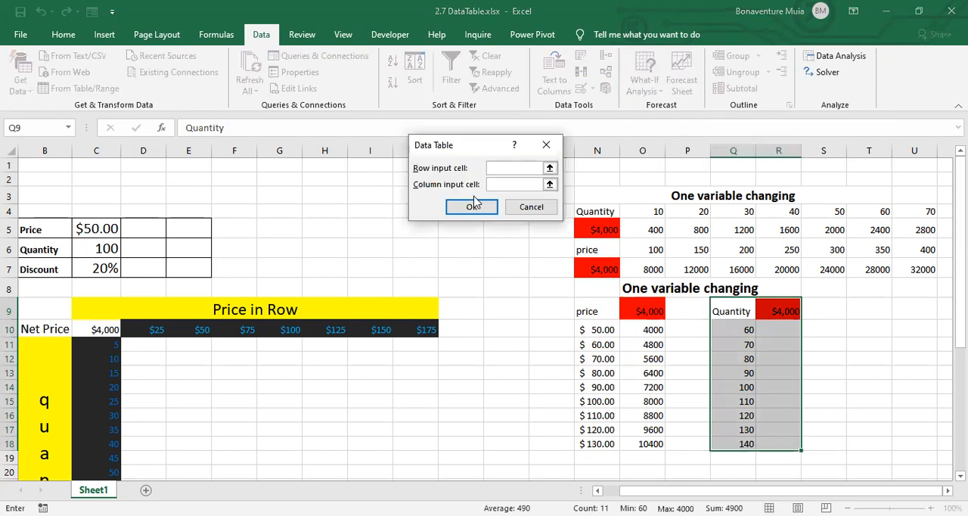
{"action": "left_click", "coordinate": [499, 184]}
{"action": "left_click", "coordinate": [97, 252]}
{"action": "left_click", "coordinate": [472, 206]}
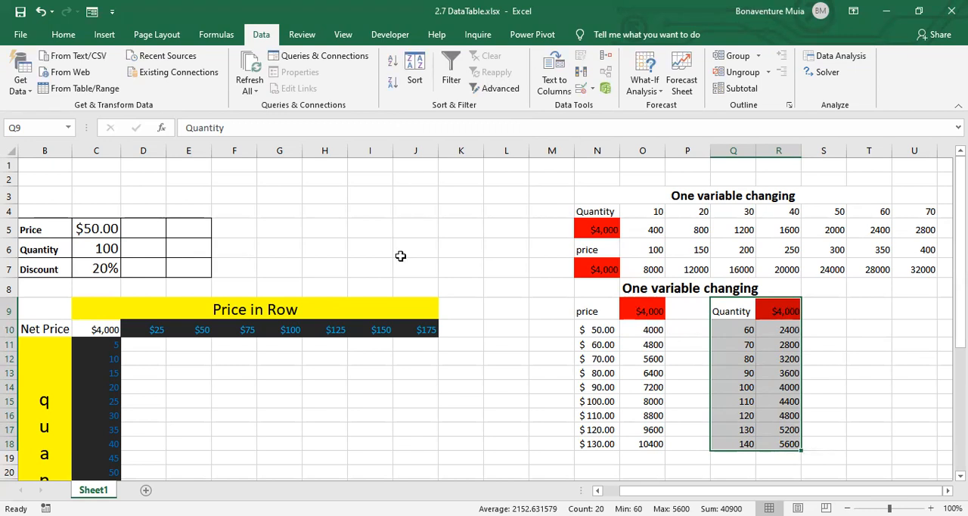
- Review the two-variable grid's layout: the prices in row 10, the quantities down column C and the net price formula in C10
{"action": "left_click_drag", "start_coordinate": [653, 491], "coordinate": [634, 491]}
{"action": "scroll", "coordinate": [182, 346], "scroll_direction": "down", "scroll_amount": 3}
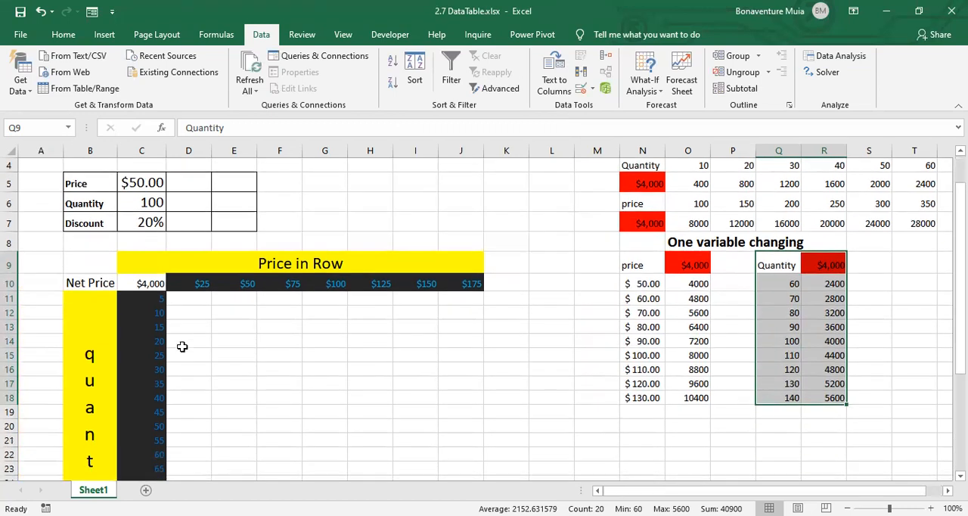
{"action": "scroll", "coordinate": [183, 346], "scroll_direction": "up", "scroll_amount": 1}
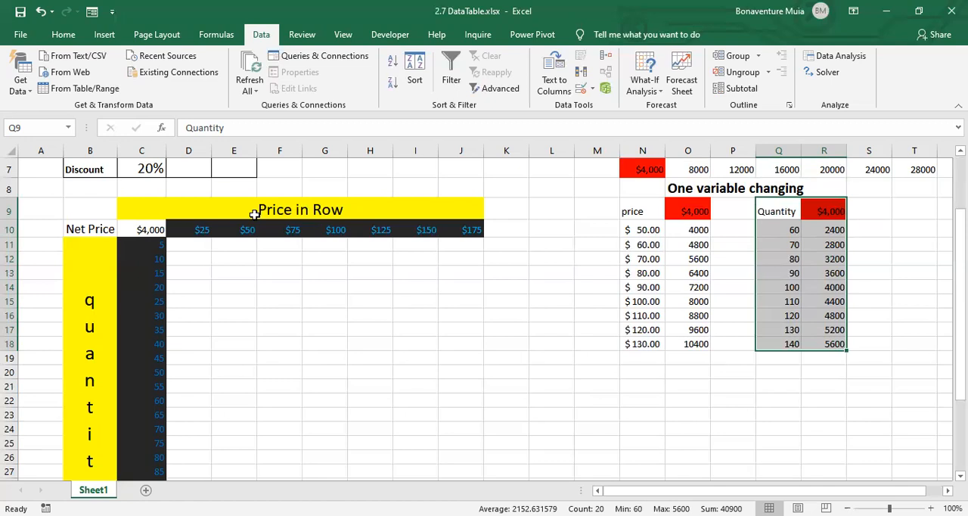
{"action": "left_click_drag", "start_coordinate": [174, 230], "coordinate": [471, 230]}
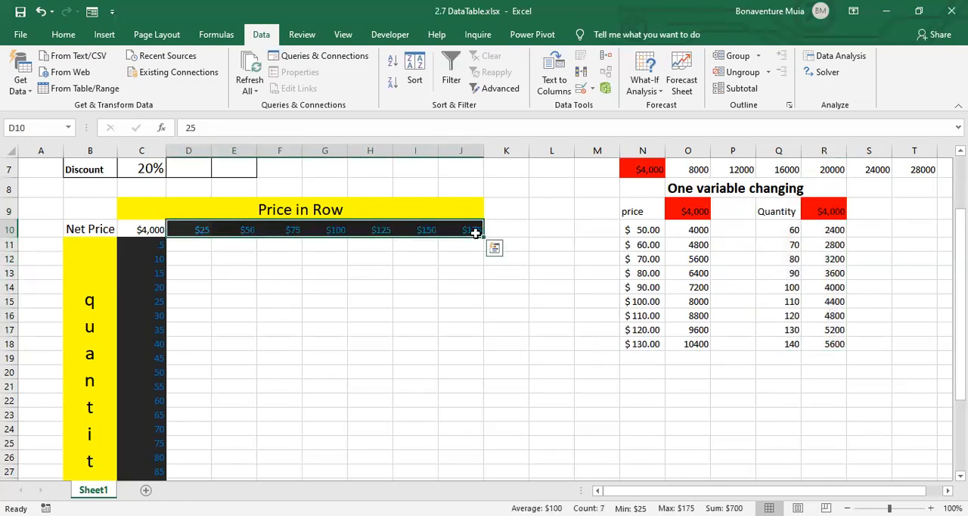
{"action": "left_click_drag", "start_coordinate": [141, 242], "coordinate": [165, 473]}
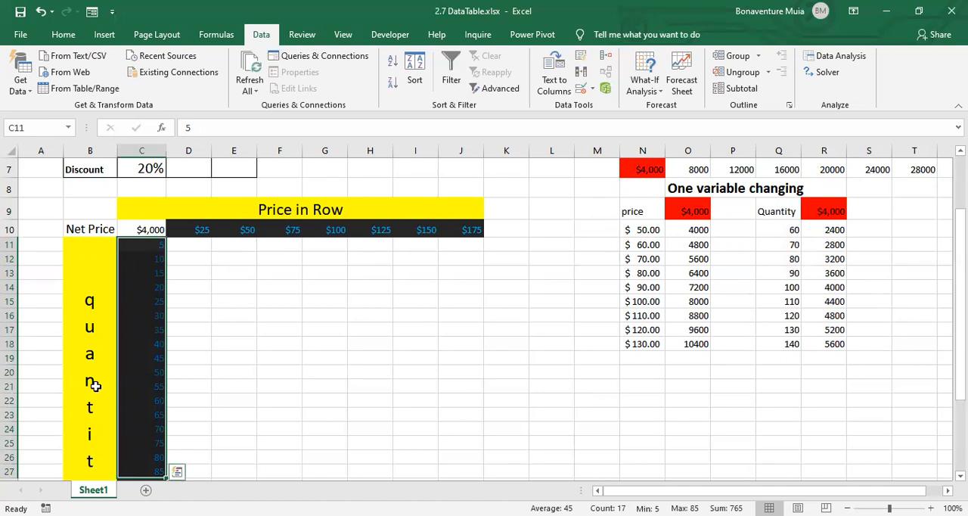
{"action": "left_click", "coordinate": [153, 229]}
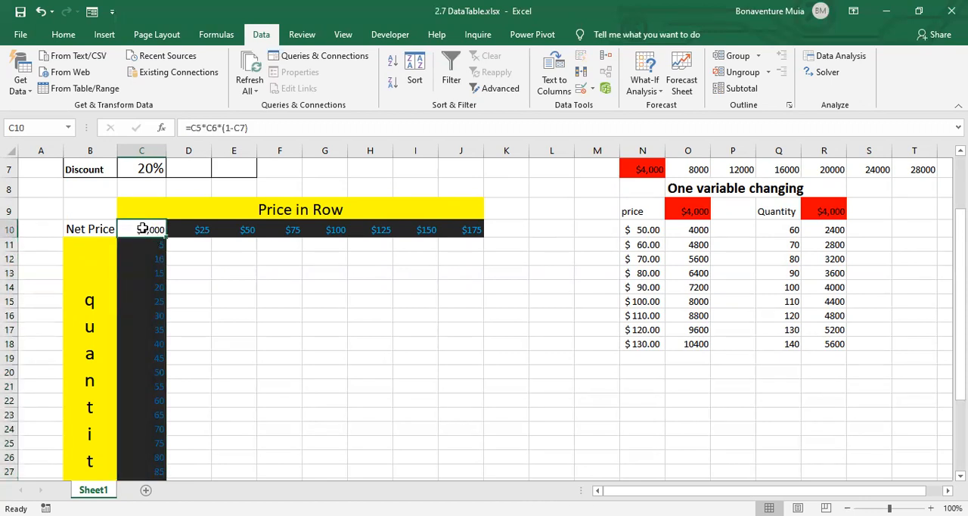
- Create a two-variable data table over the whole Net Price grid from C10, with row input cell C5 and column input cell C6
{"action": "left_click_drag", "start_coordinate": [141, 233], "coordinate": [456, 458]}
{"action": "scroll", "coordinate": [324, 285], "scroll_direction": "up", "scroll_amount": 4}
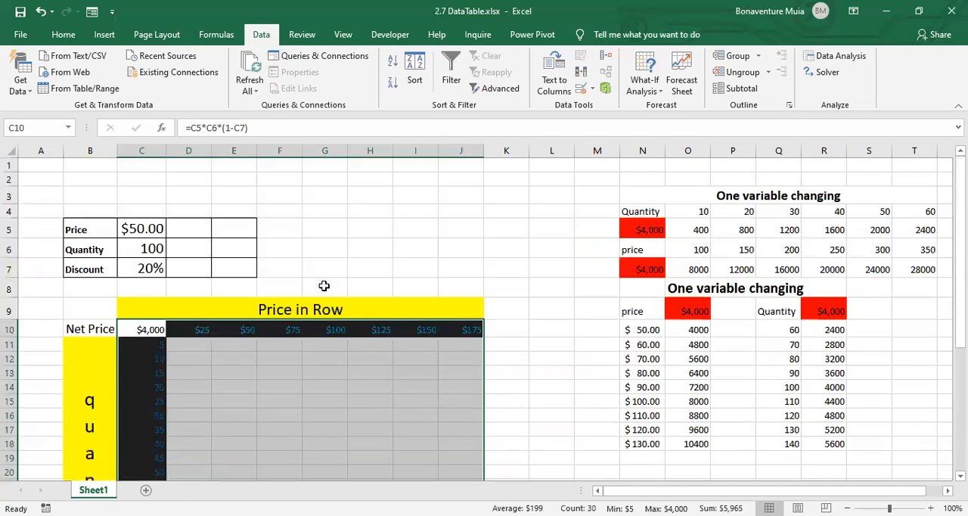
{"action": "left_click", "coordinate": [663, 94]}
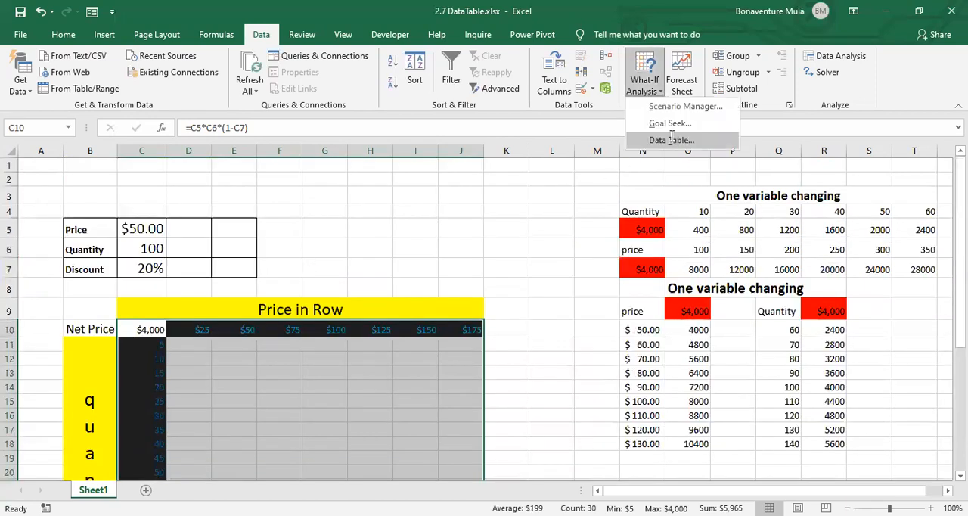
{"action": "left_click", "coordinate": [673, 138]}
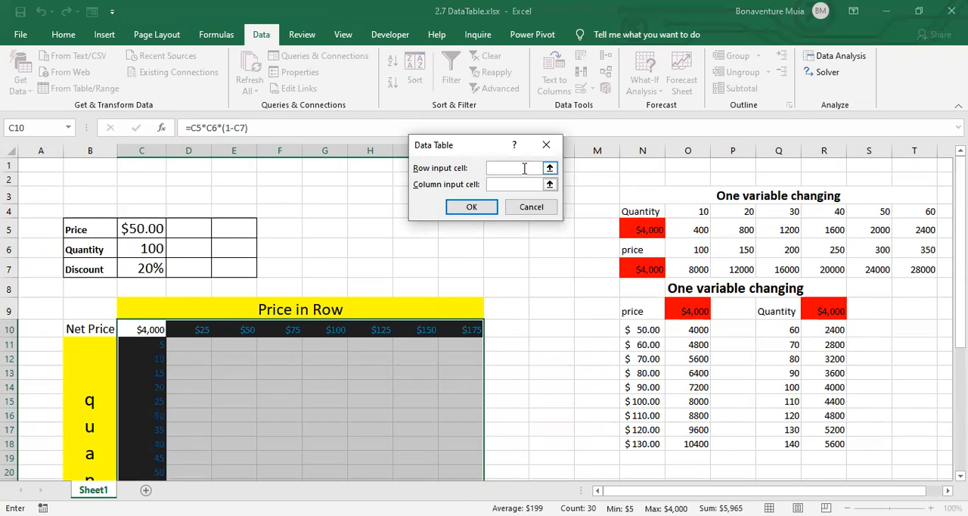
{"action": "left_click", "coordinate": [125, 227]}
{"action": "left_click", "coordinate": [522, 185]}
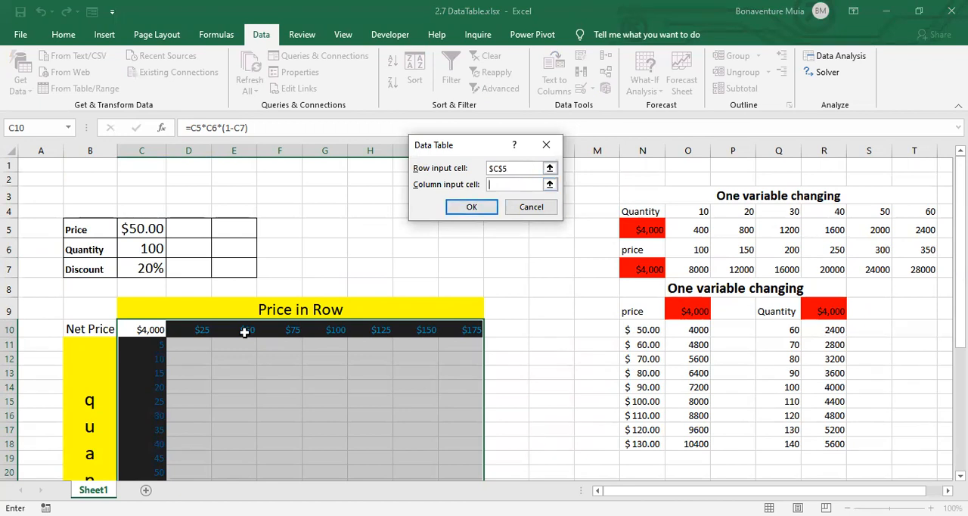
{"action": "left_click", "coordinate": [151, 248]}
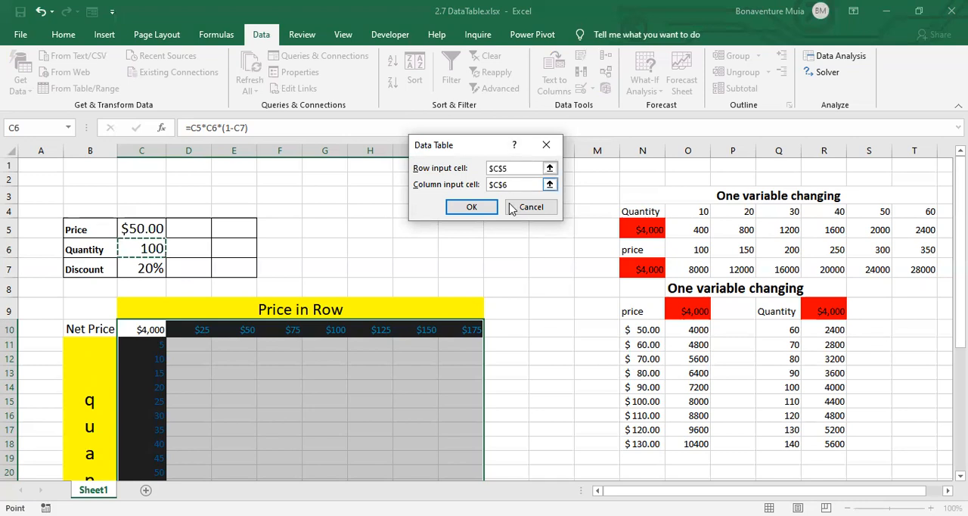
{"action": "left_click", "coordinate": [478, 211]}
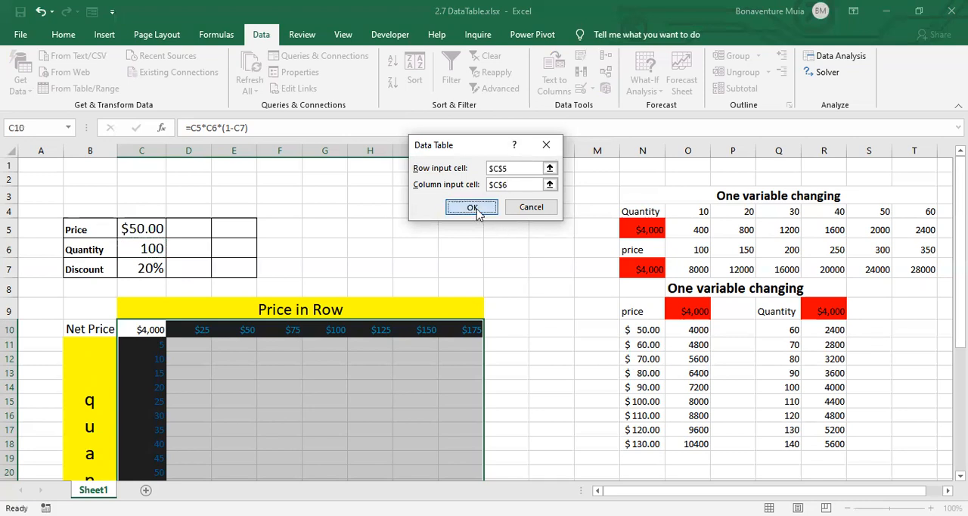
- Examine the two-variable table's results, comparing D11 with its price heading D10 and quantity heading C11
{"action": "scroll", "coordinate": [476, 208], "scroll_direction": "down", "scroll_amount": 2}
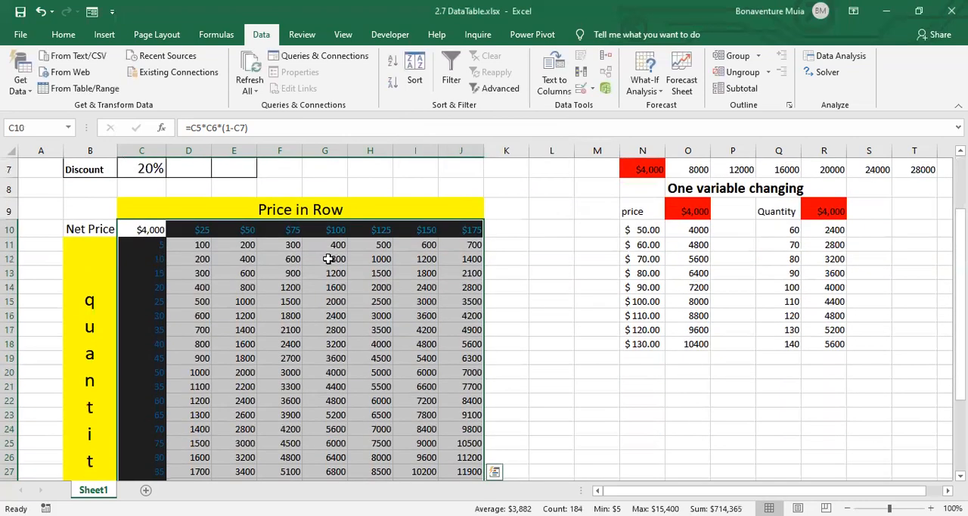
{"action": "left_click", "coordinate": [282, 300]}
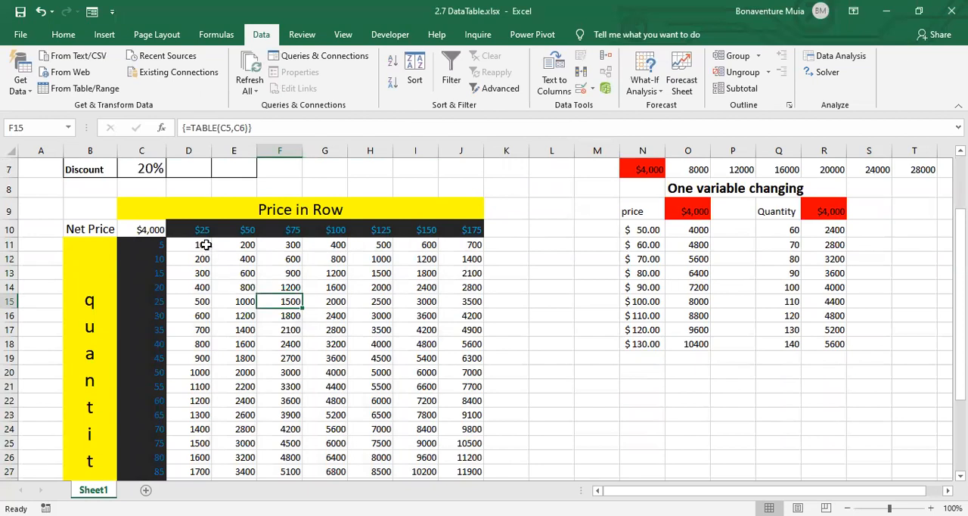
{"action": "left_click", "coordinate": [205, 245]}
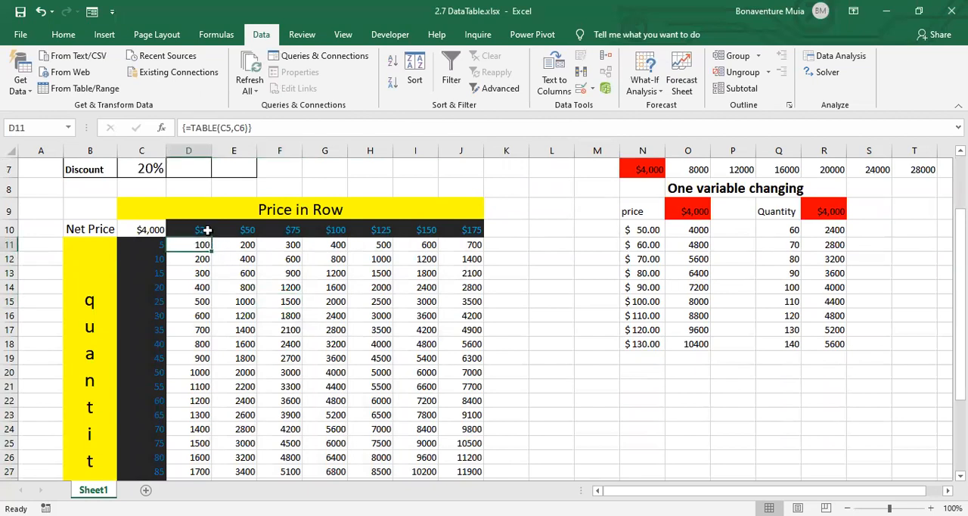
{"action": "left_click", "coordinate": [207, 228]}
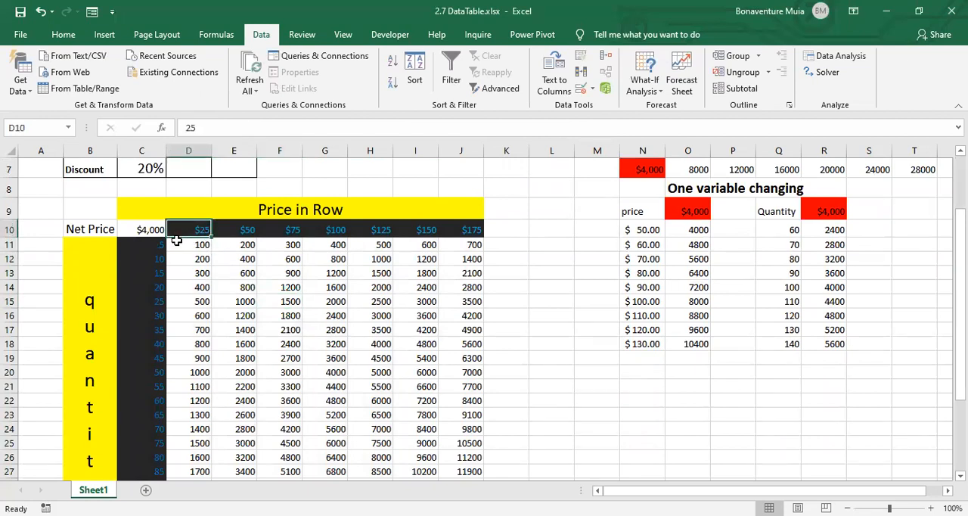
{"action": "left_click", "coordinate": [147, 244]}
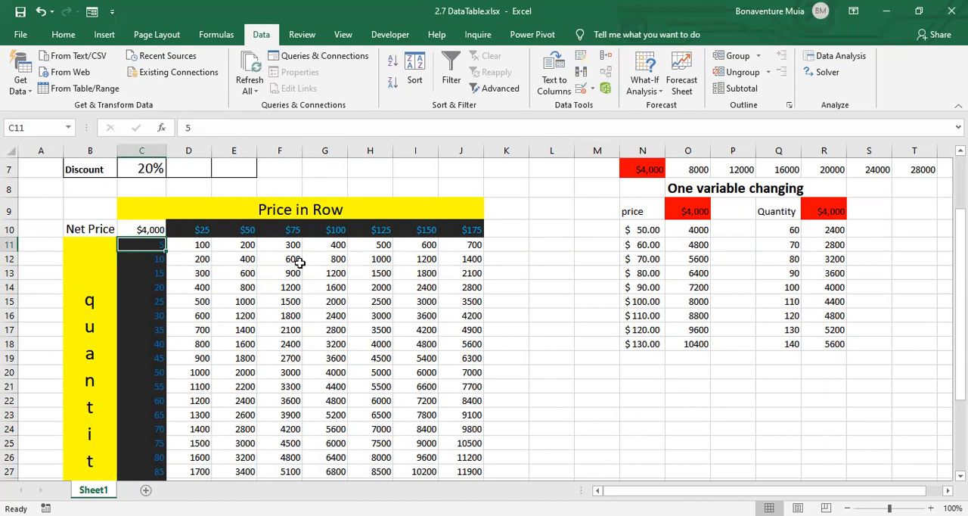
- Set up a data validation rule of type List for the Discount cell C7
{"action": "scroll", "coordinate": [299, 263], "scroll_direction": "up", "scroll_amount": 1}
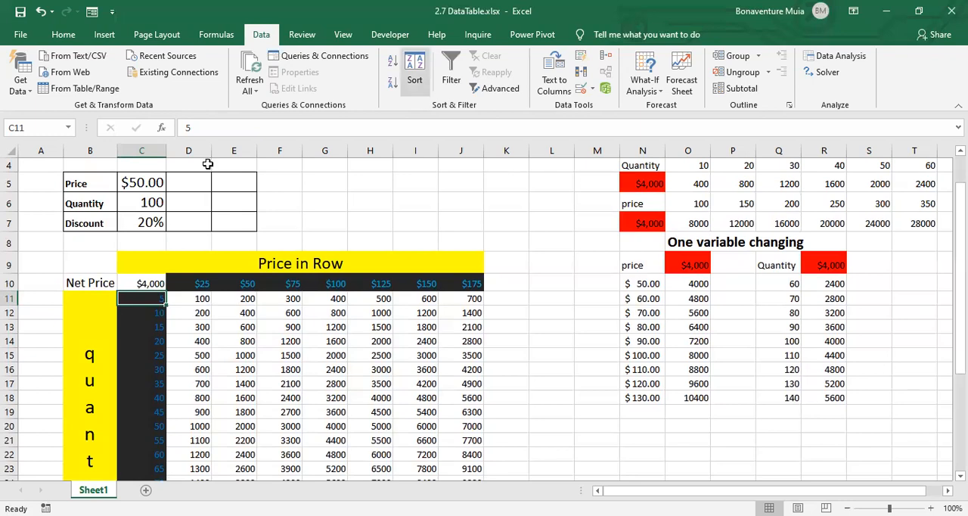
{"action": "left_click", "coordinate": [137, 222]}
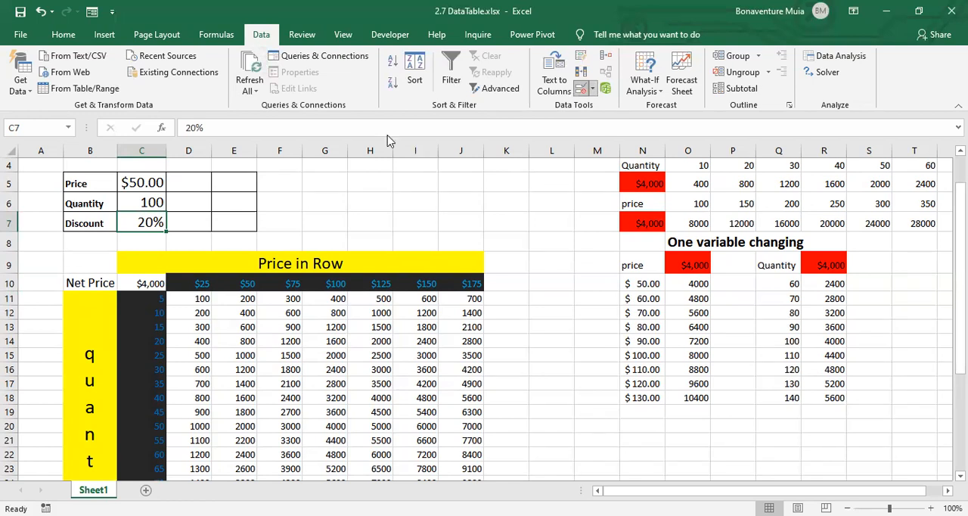
{"action": "left_click", "coordinate": [463, 148]}
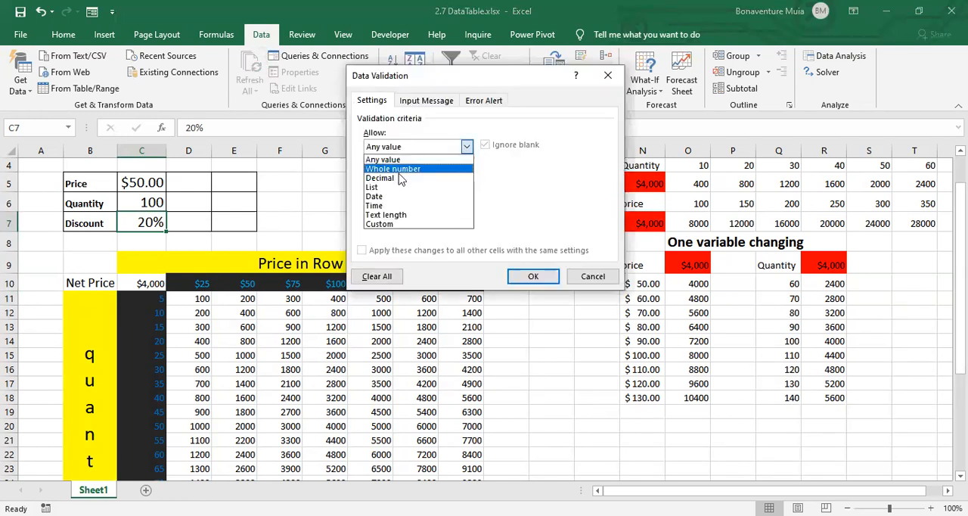
{"action": "left_click", "coordinate": [385, 189]}
{"action": "left_click", "coordinate": [386, 204]}
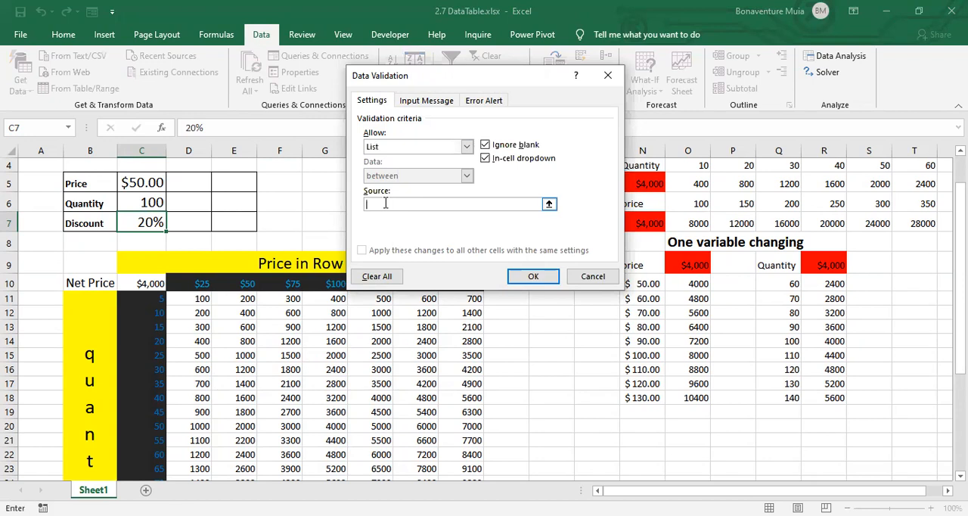
- Enter 20%,25%,30%,35%,40%,45%,50% as the validation list's source and apply the rule to the Discount cell
{"action": "type", "text": "20"}
{"action": "type", "text": "%"}
{"action": "type", "text": ", 5"}
{"action": "type", "text": "%"}
{"action": "type", "text": ","}
{"action": "type", "text": "30"}
{"action": "type", "text": "%,3"}
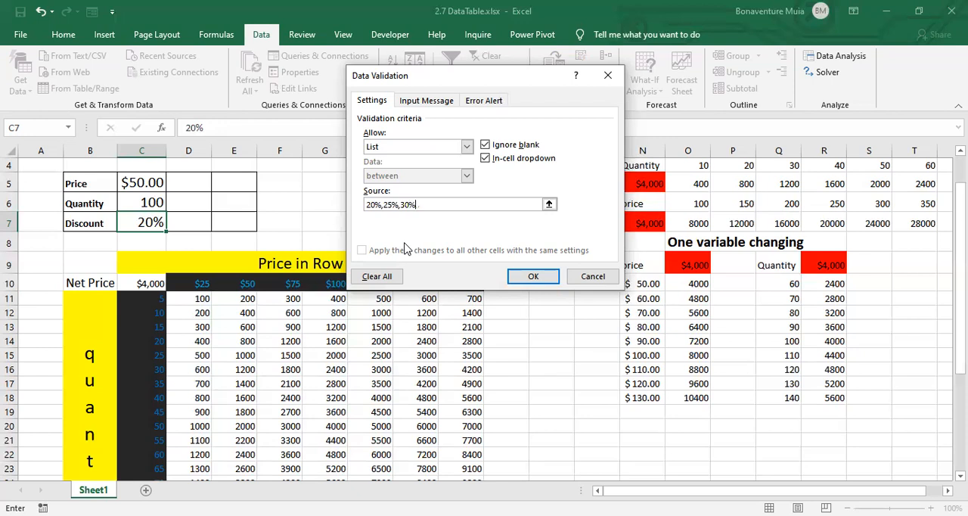
{"action": "type", "text": "5"}
{"action": "type", "text": "%"}
{"action": "type", "text": ",40"}
{"action": "type", "text": "%"}
{"action": "type", "text": ",35"}
{"action": "key", "text": "BackSpace"}
{"action": "key", "text": "BackSpace"}
{"action": "type", "text": "45"}
{"action": "type", "text": "%"}
{"action": "type", "text": ","}
{"action": "type", "text": "50"}
{"action": "type", "text": "%"}
{"action": "type", "text": ","}
{"action": "key", "text": "BackSpace"}
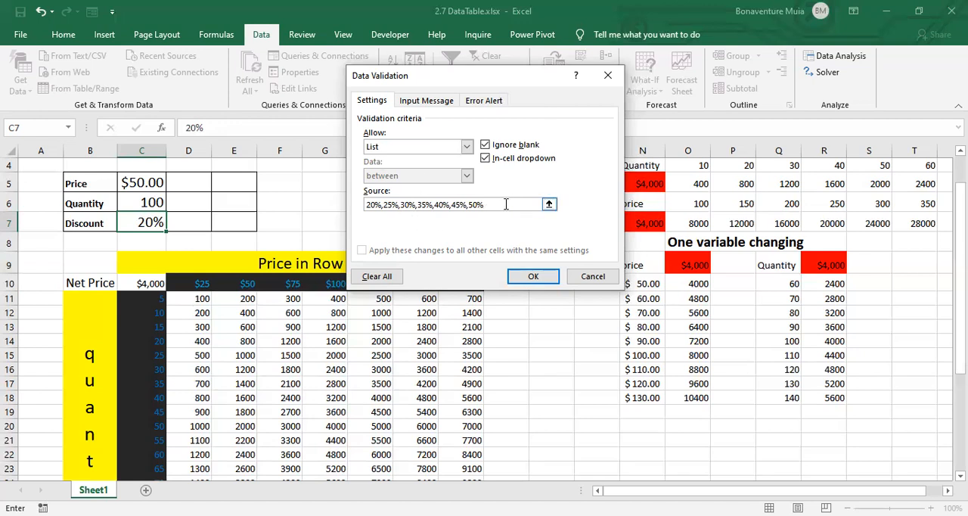
{"action": "left_click", "coordinate": [545, 284]}
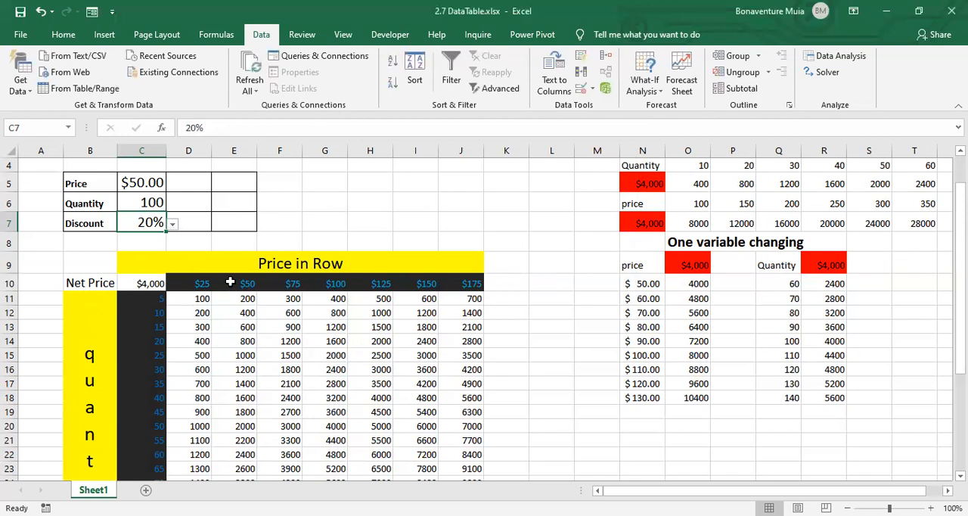
- Switch the Discount in C7 to 25% and then to 30% using its validation list
{"action": "left_click", "coordinate": [172, 224]}
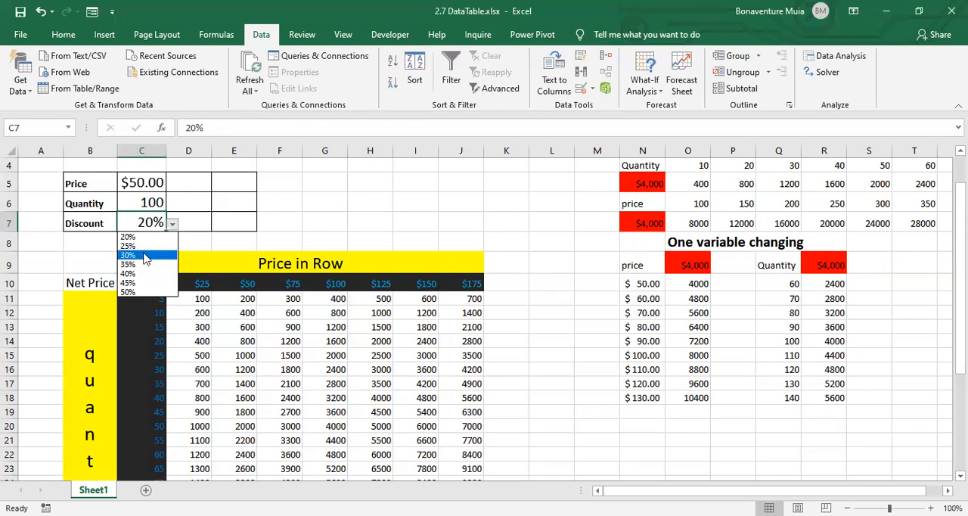
{"action": "left_click", "coordinate": [144, 246]}
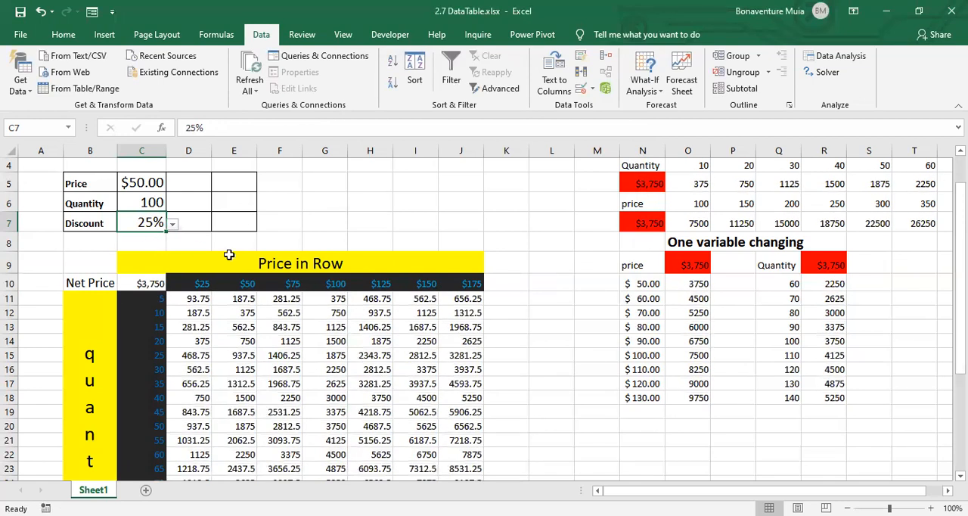
{"action": "left_click", "coordinate": [172, 225]}
{"action": "left_click", "coordinate": [155, 256]}
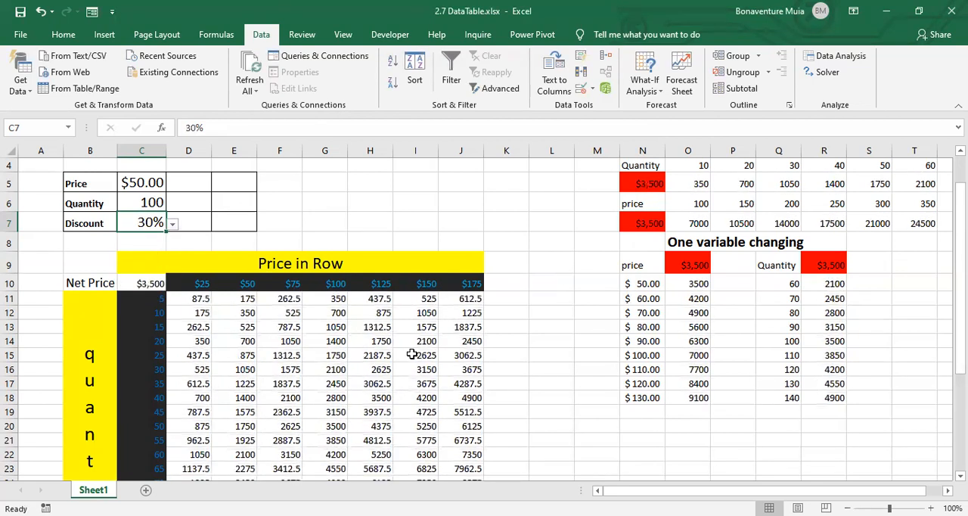